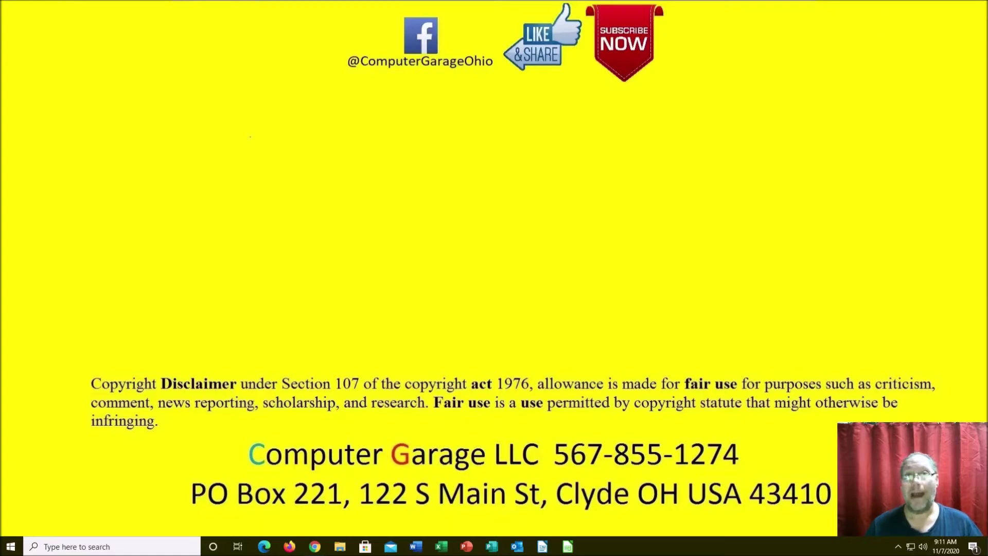
Step: Switch the browser from the title card to the Basic Payroll - Google Sheets tab
mouse_move(318, 547)
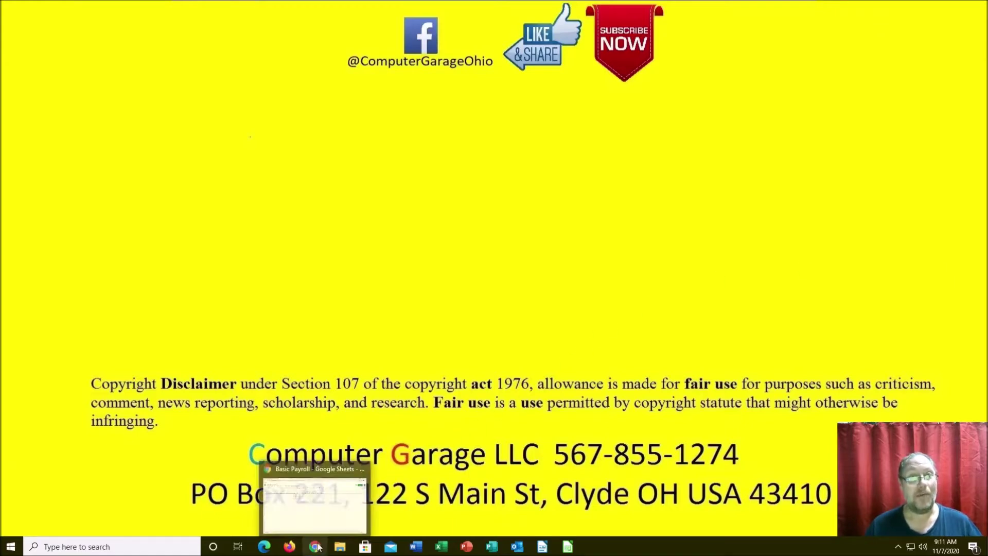
click(323, 508)
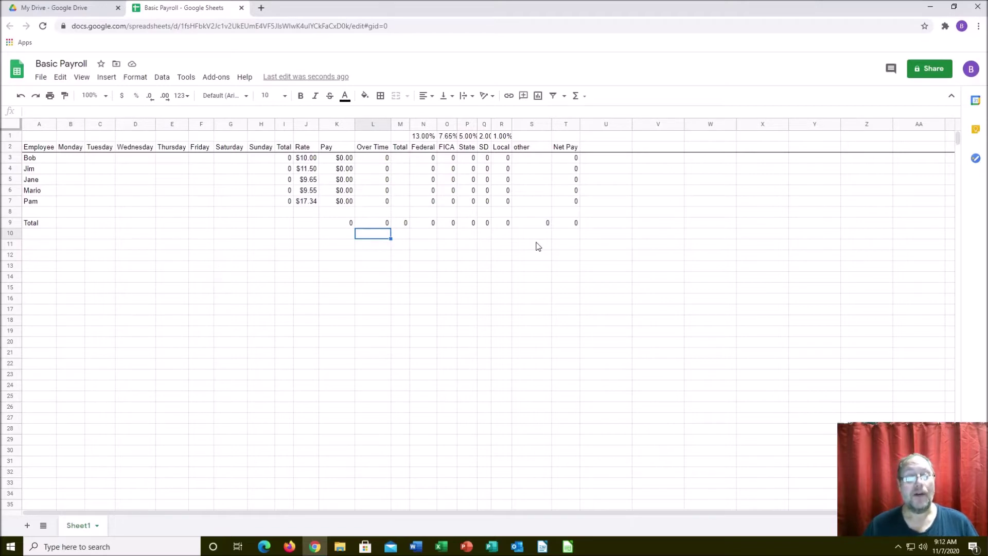
click(507, 137)
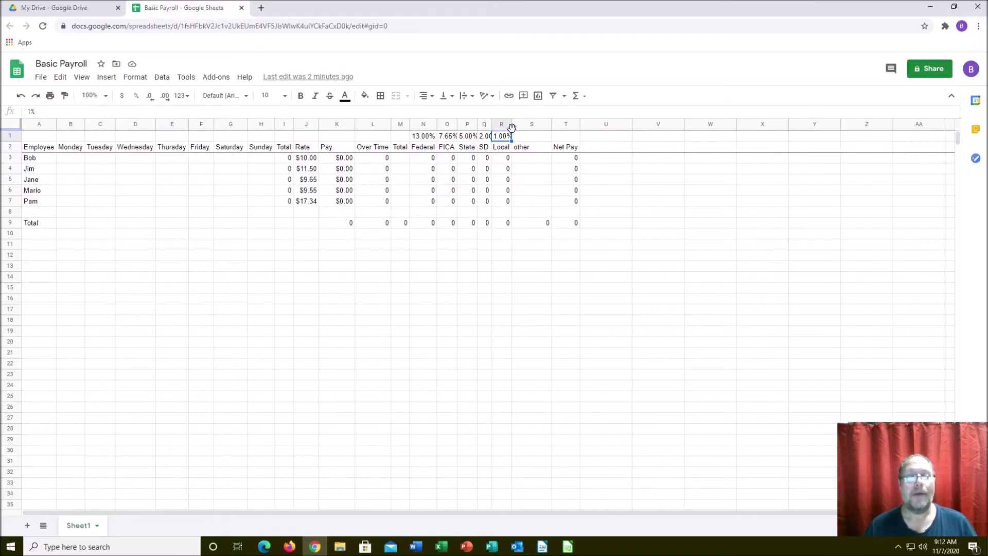
Step: Check the 2% SD, 5.00% State, 7.65% FICA and 13.00% Federal rates, then edit K3's =J3*I3 formula
click(487, 137)
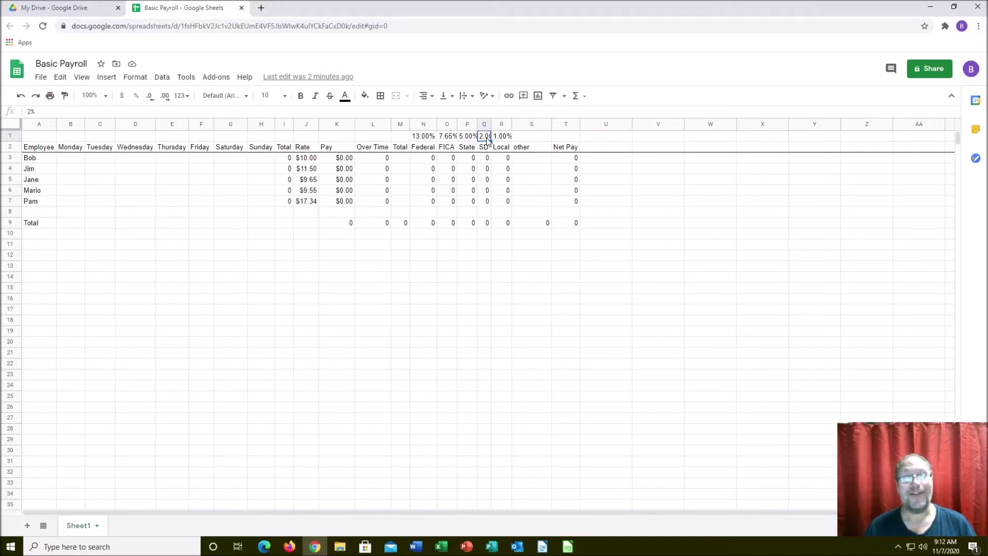
click(471, 138)
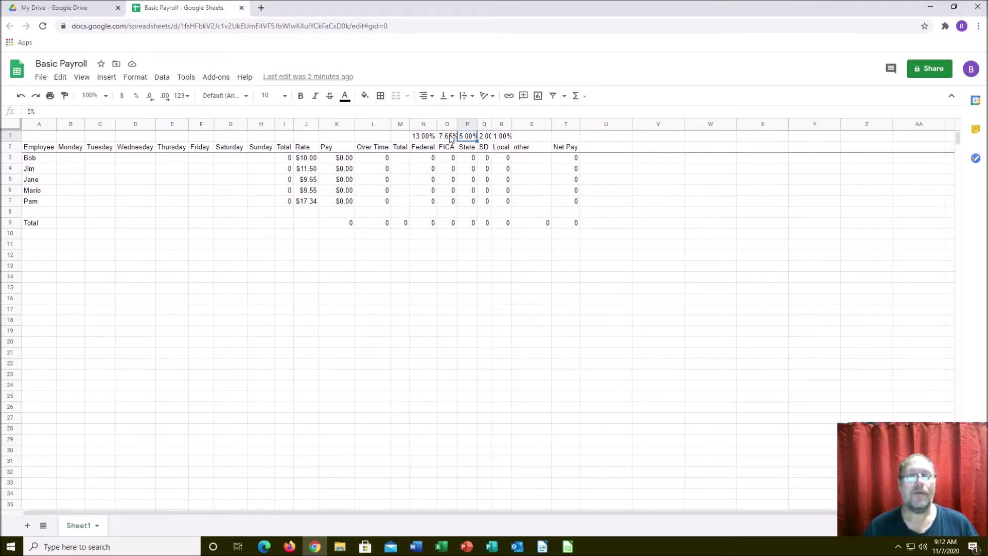
click(454, 138)
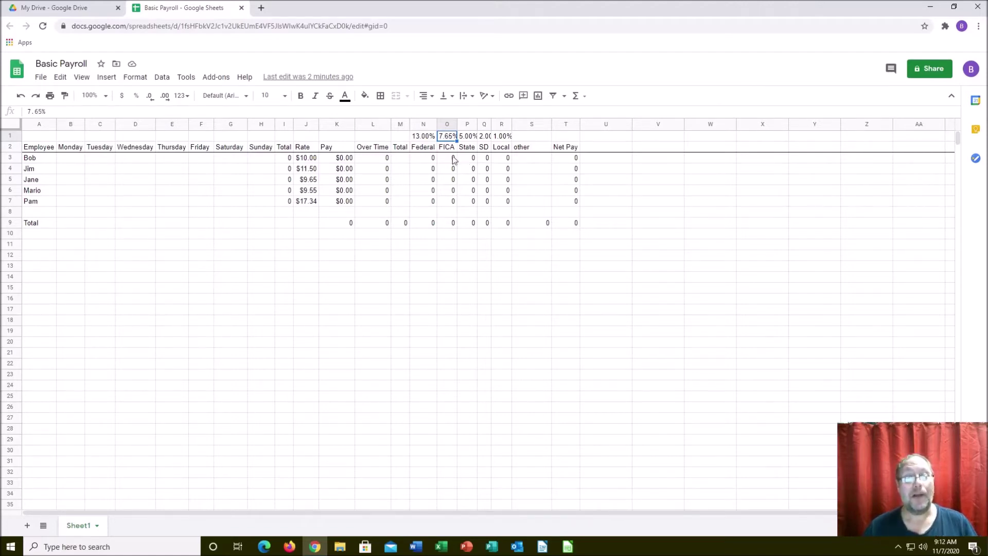
click(431, 139)
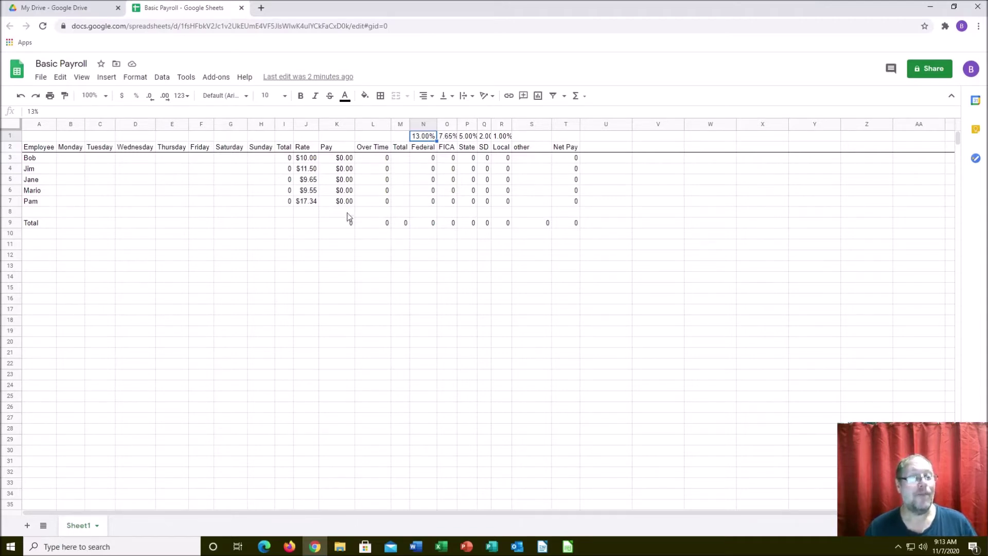
click(347, 158)
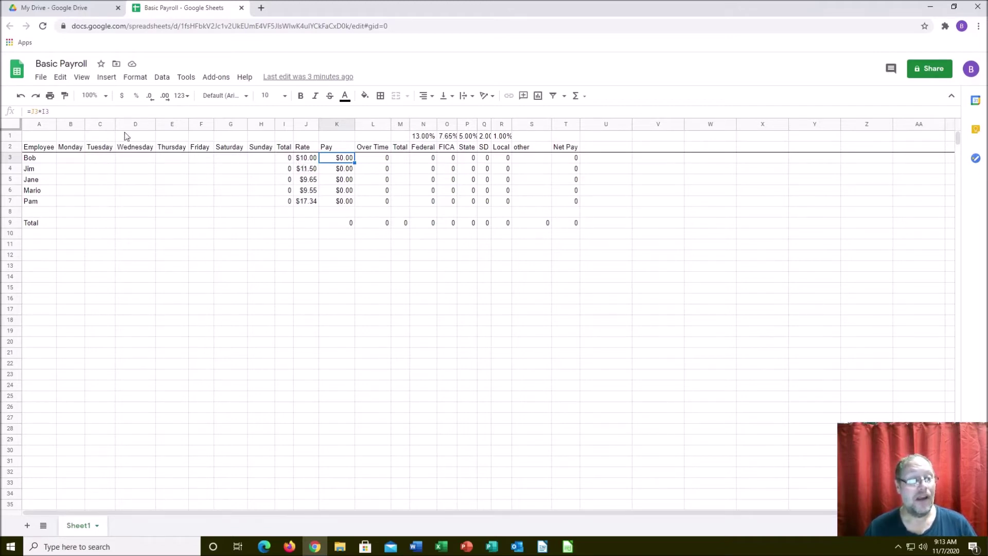
click(68, 113)
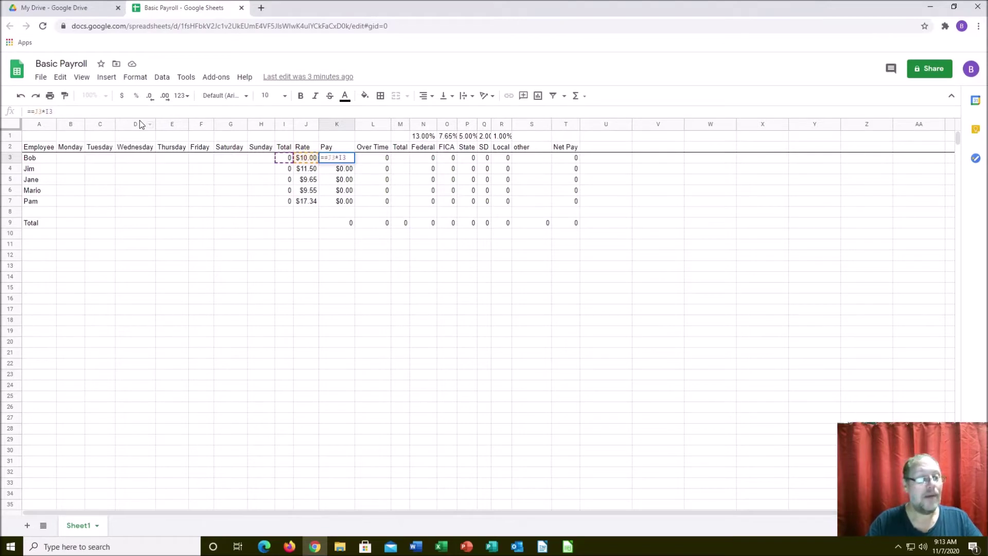
Step: Rewrite K3 as =if(I3<=40,J3*I3,40*J3) so pay is capped at 40 hours
text(if)
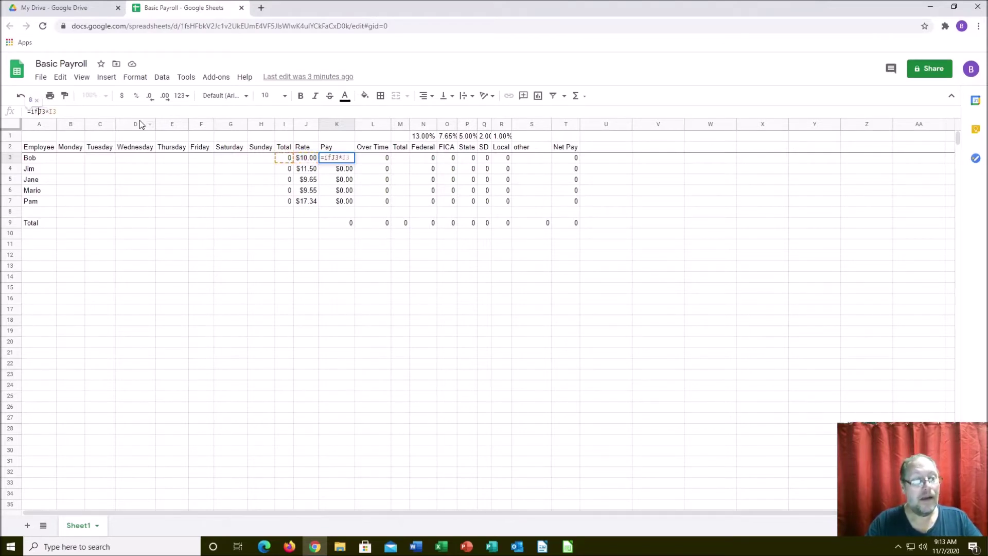
text(()
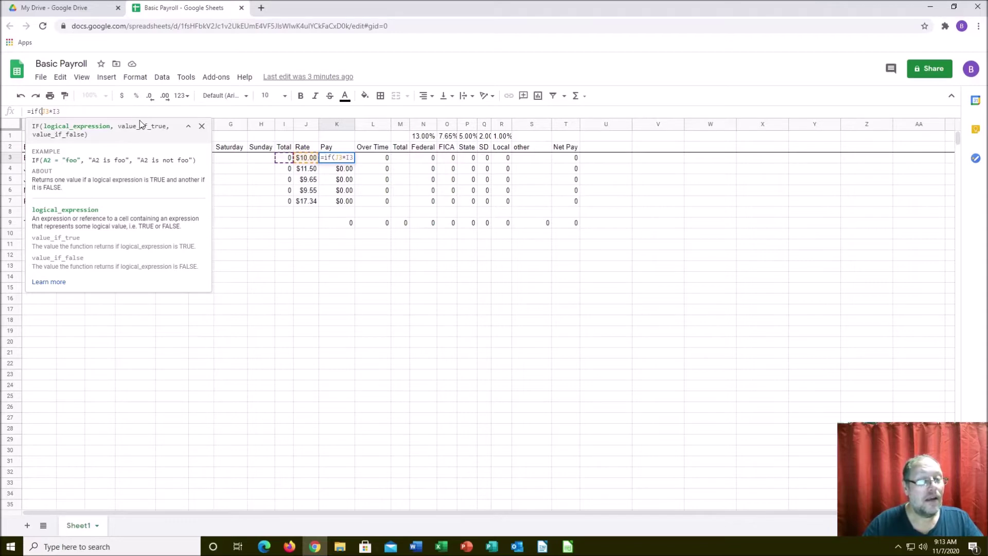
text(i)
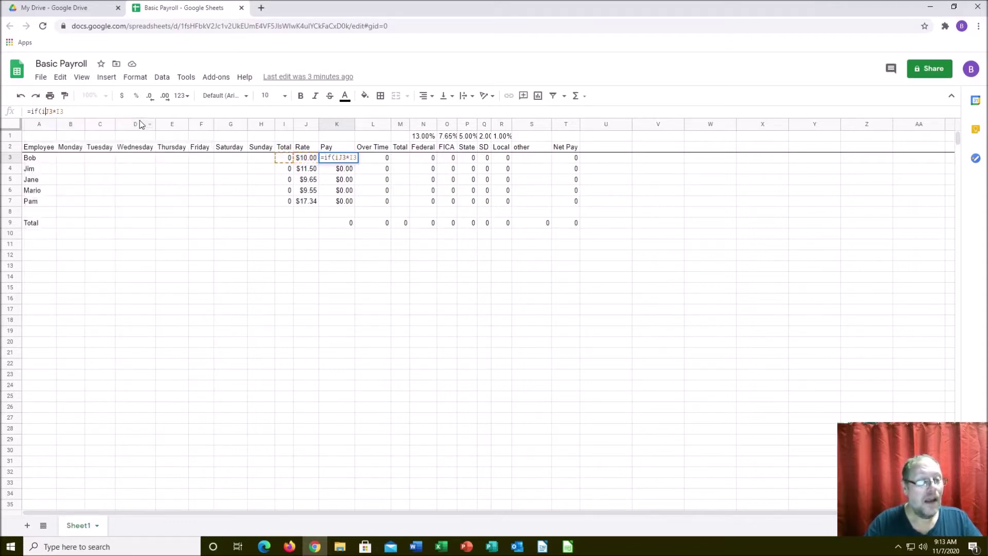
text(3)
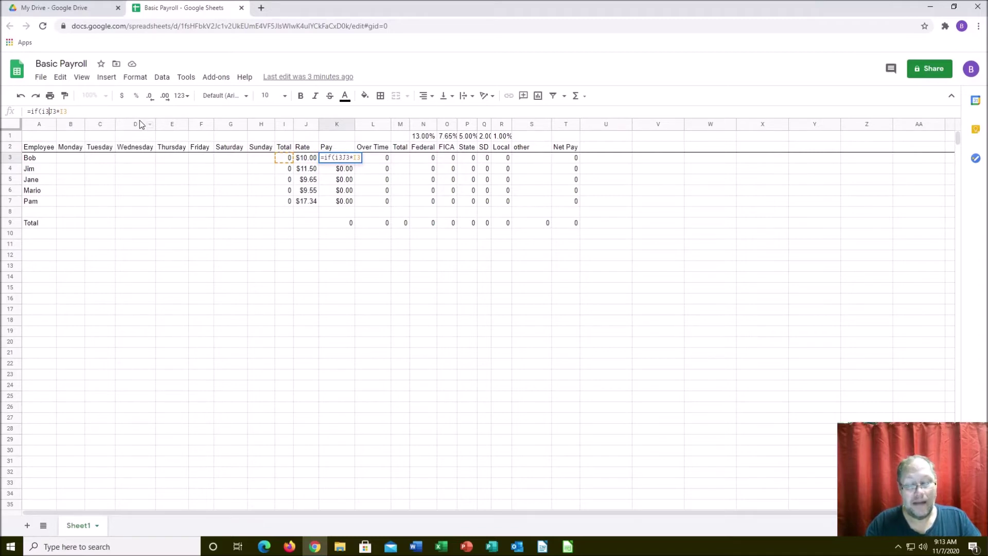
text(=)
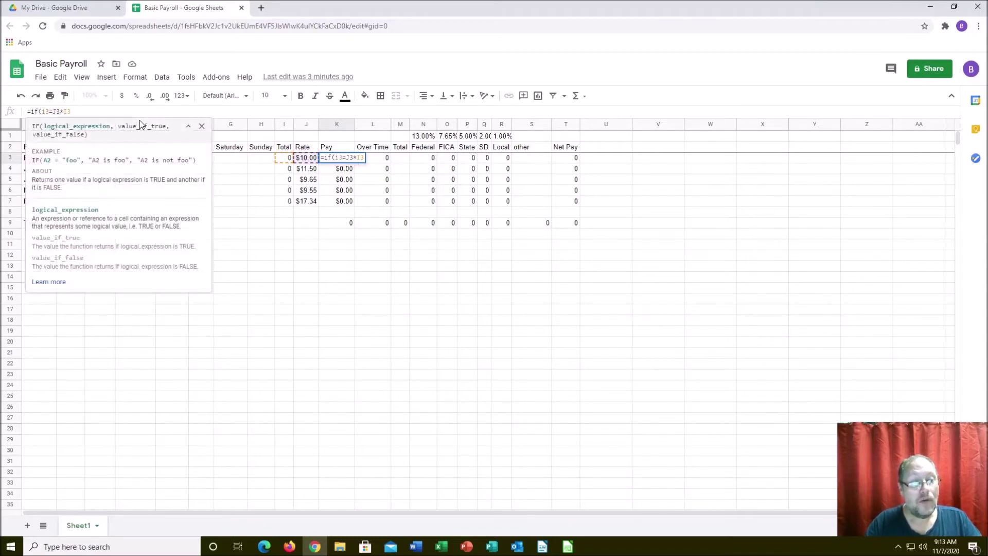
text(<)
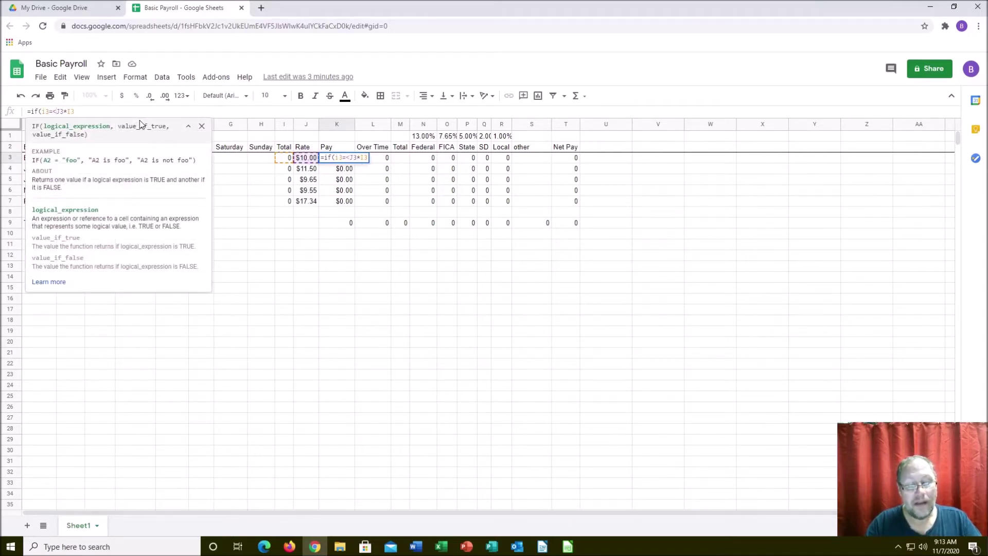
text(40)
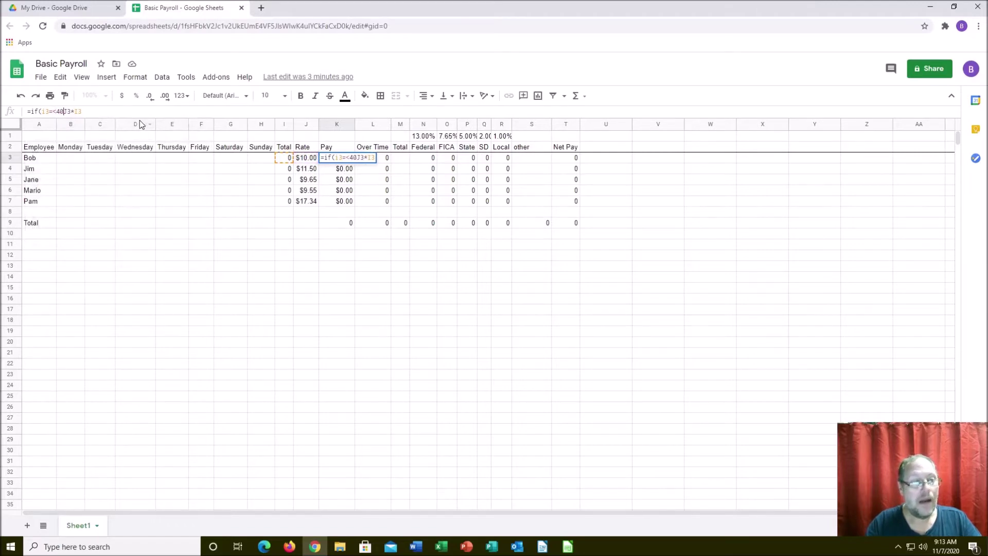
text(,)
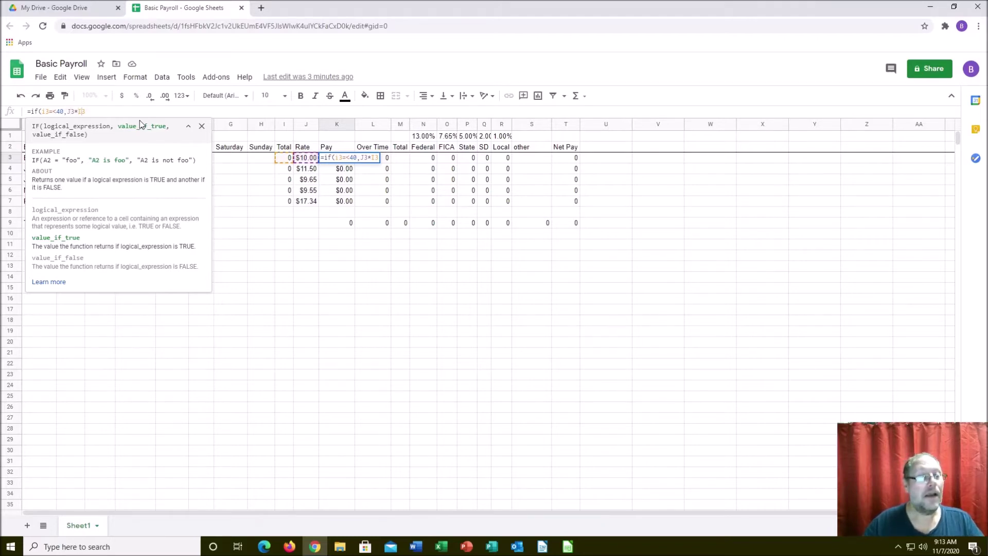
text(,)
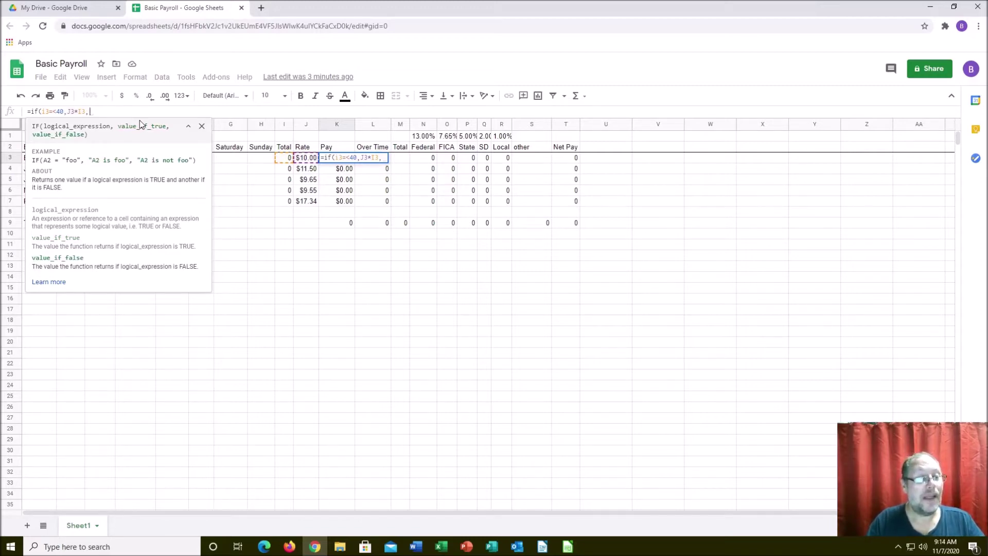
text(i)
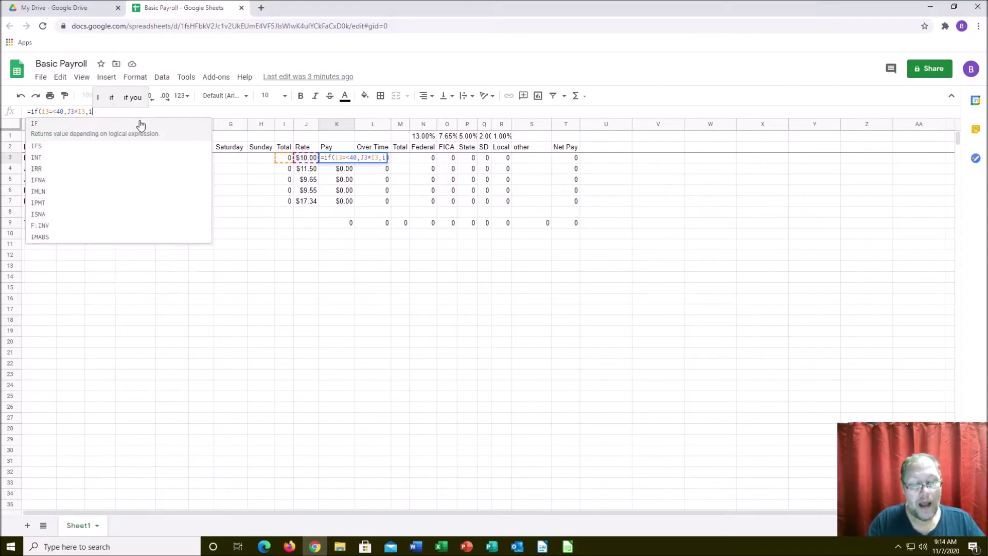
text(3)
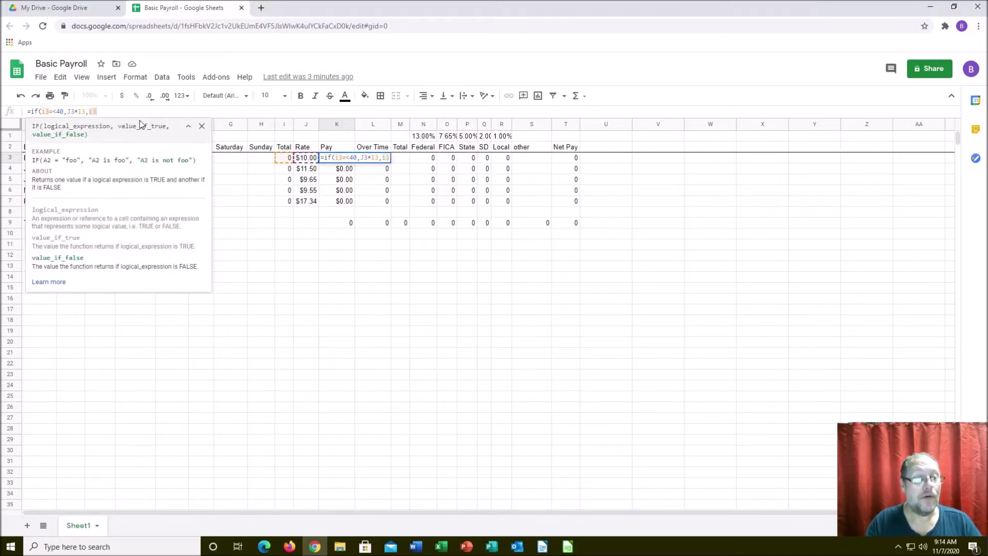
key(BackSpace)
key(BackSpace)
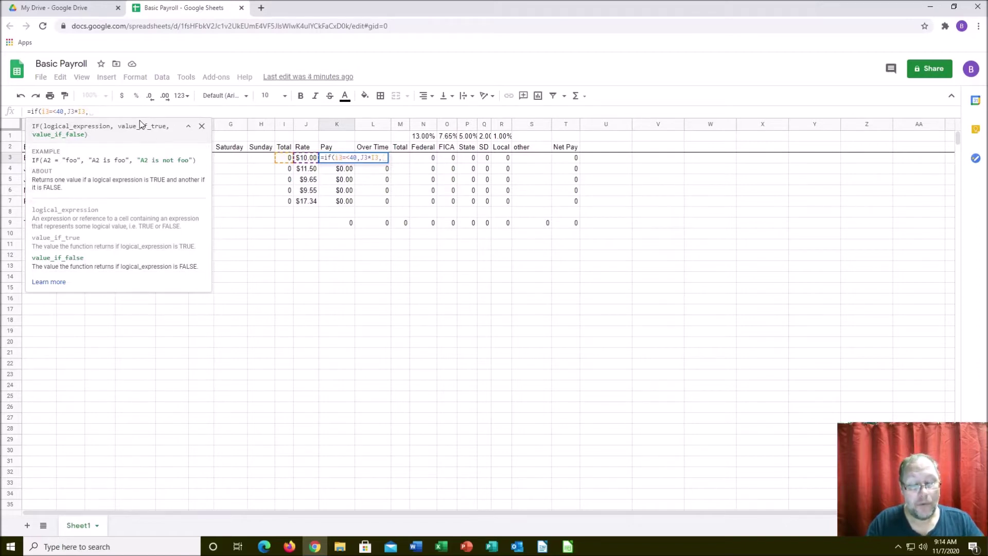
text(40)
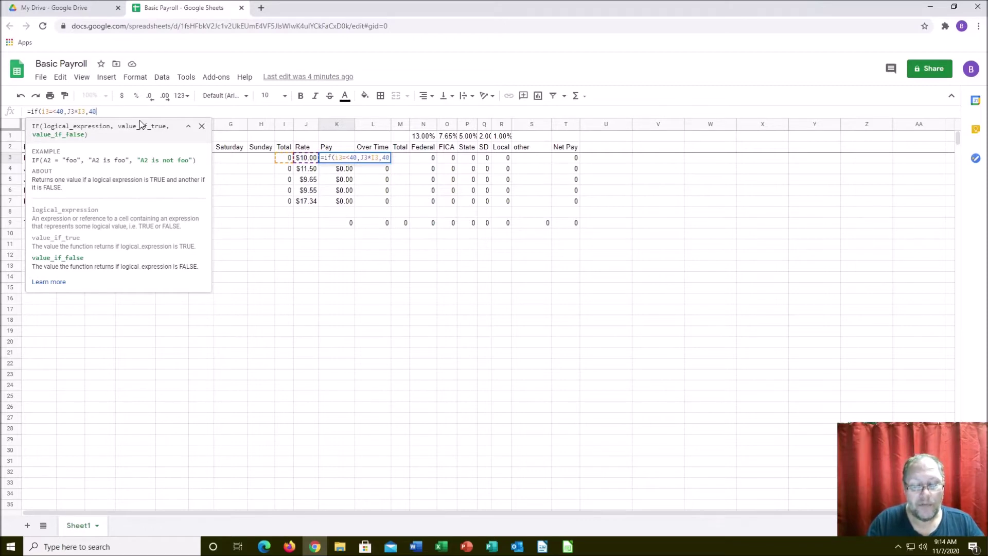
text(*)
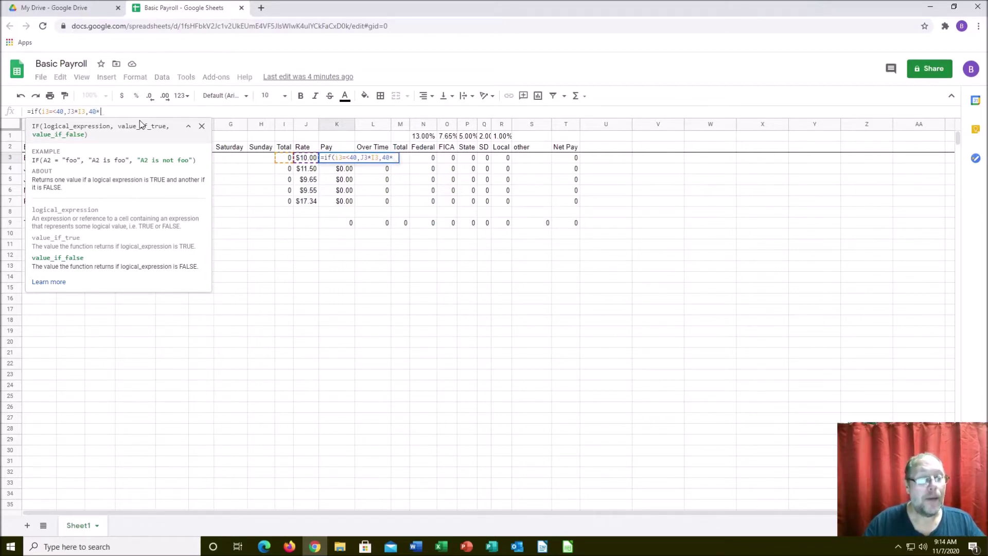
text(j3)
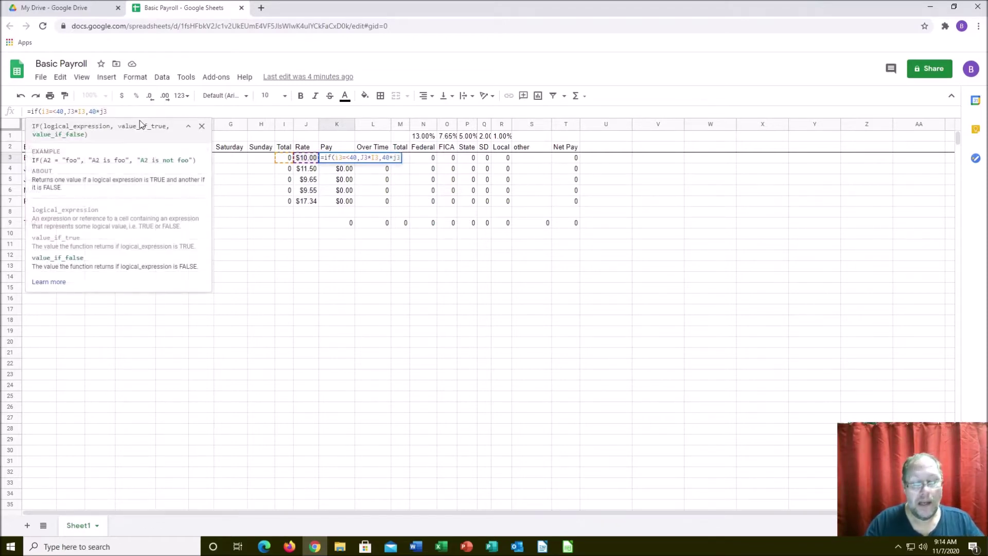
text())
key(Return)
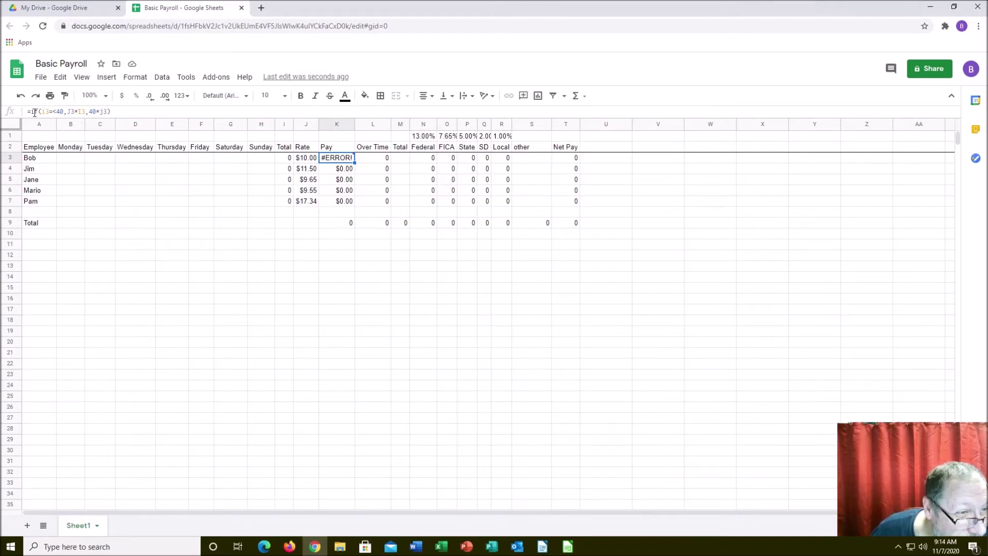
Step: Fix K3's formula to =if(I3<40.001,J3*I3,40*J3) so it shows $0.00 instead of #ERROR!
click(42, 112)
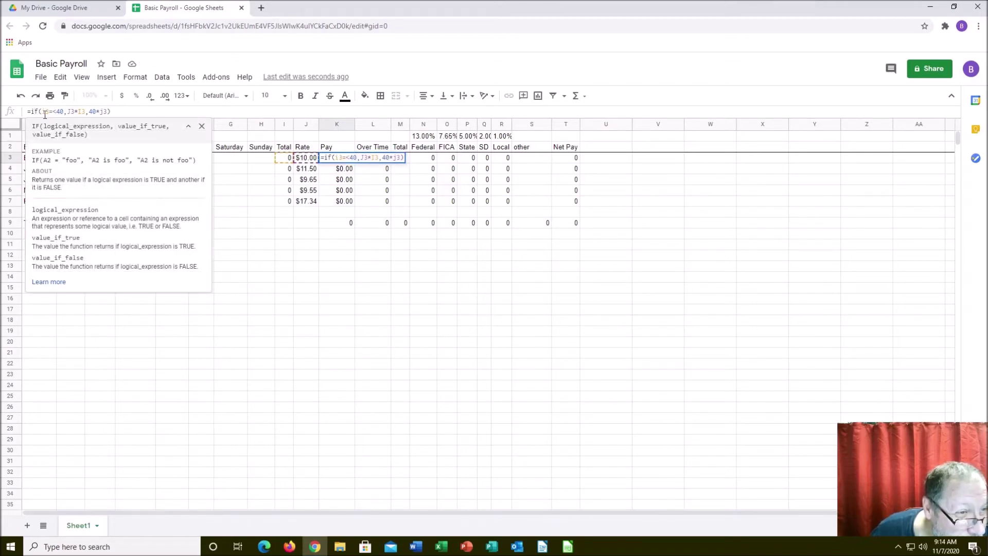
mouse_move(52, 112)
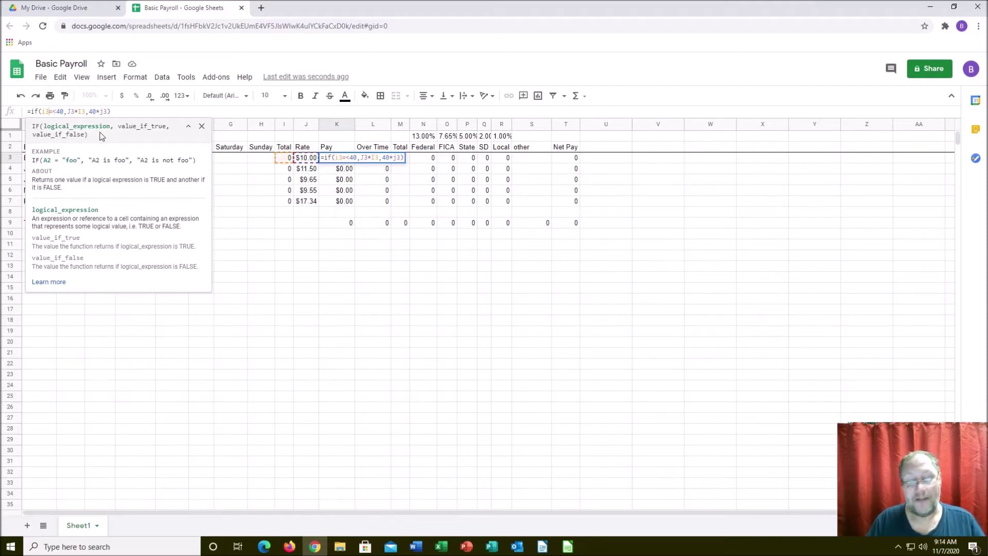
key(BackSpace)
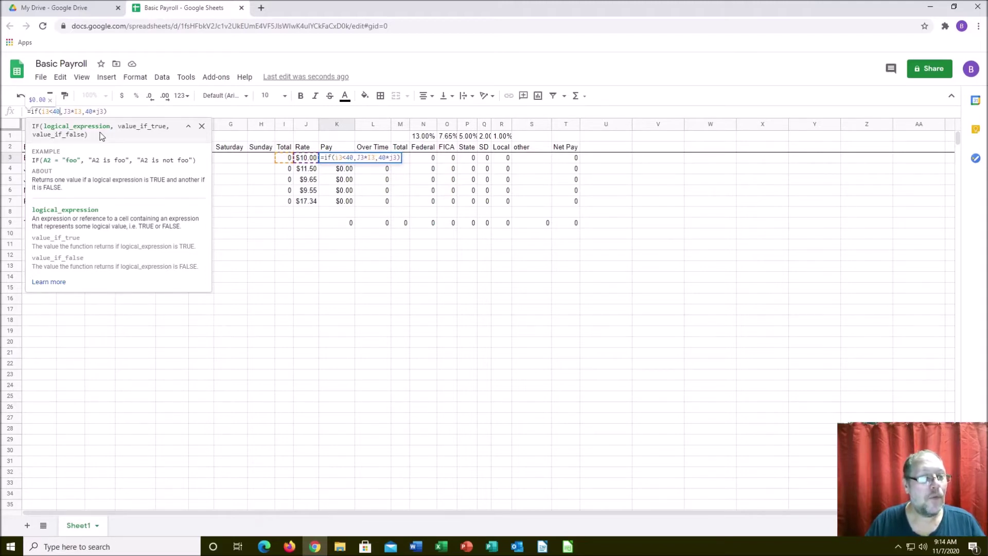
text(.00)
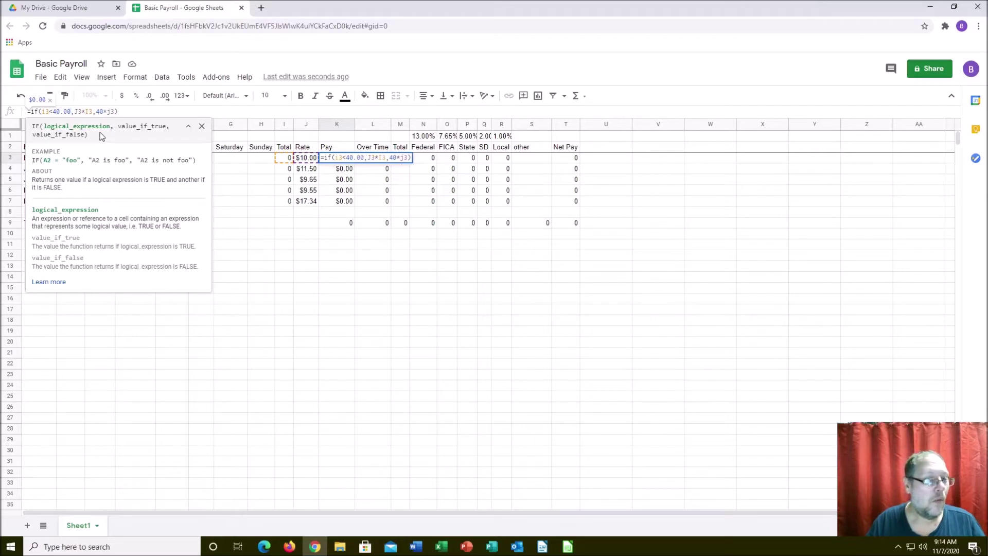
text(1)
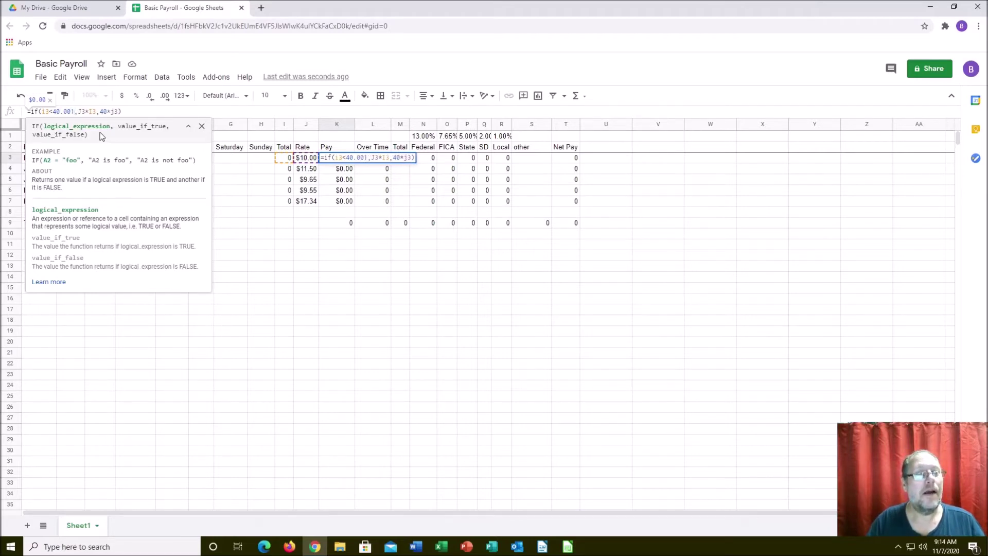
key(Return)
Step: Copy K3's pay formula and select the range down to K7
key(Up)
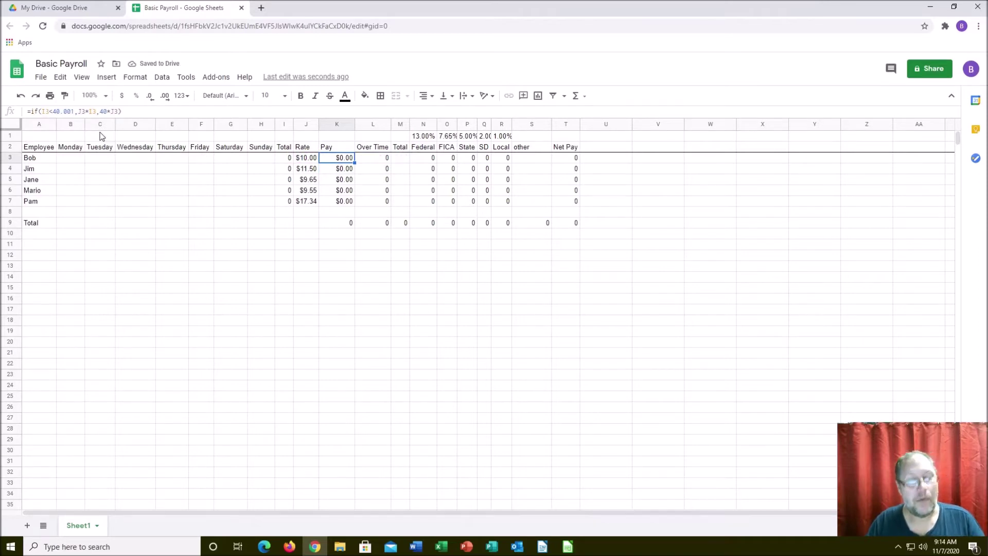
key(ctrl+c)
key(shift+Down)
key(shift+Down)
key(shift+Down)
key(shift+Down)
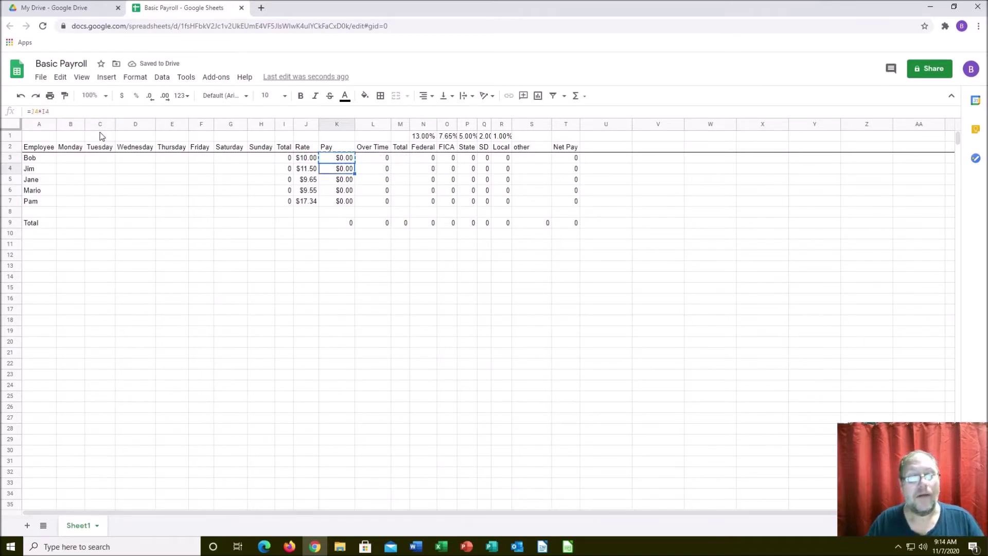
Step: Paste the pay formula into K3:K7 and enter 8 hours for each of the first employee's weekdays
key(ctrl+v)
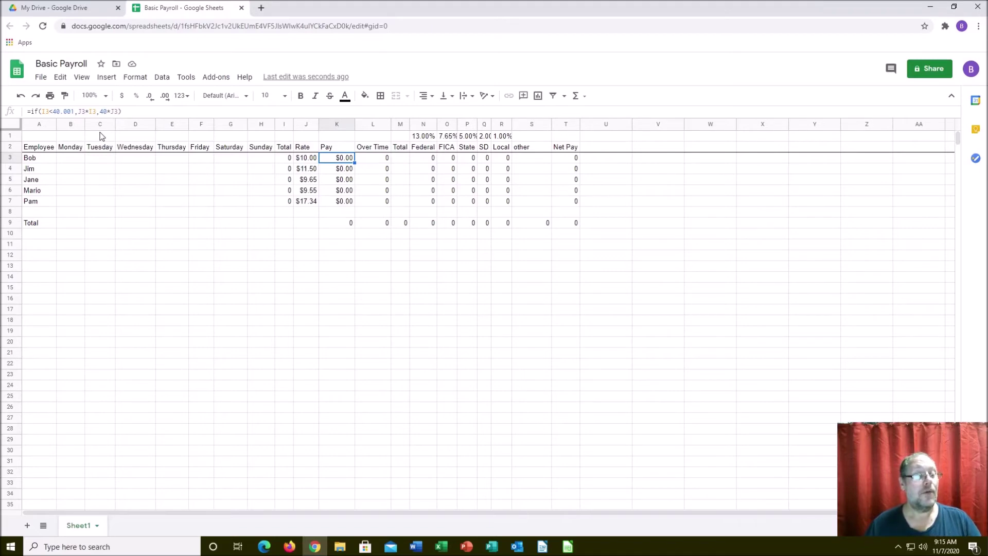
click(75, 160)
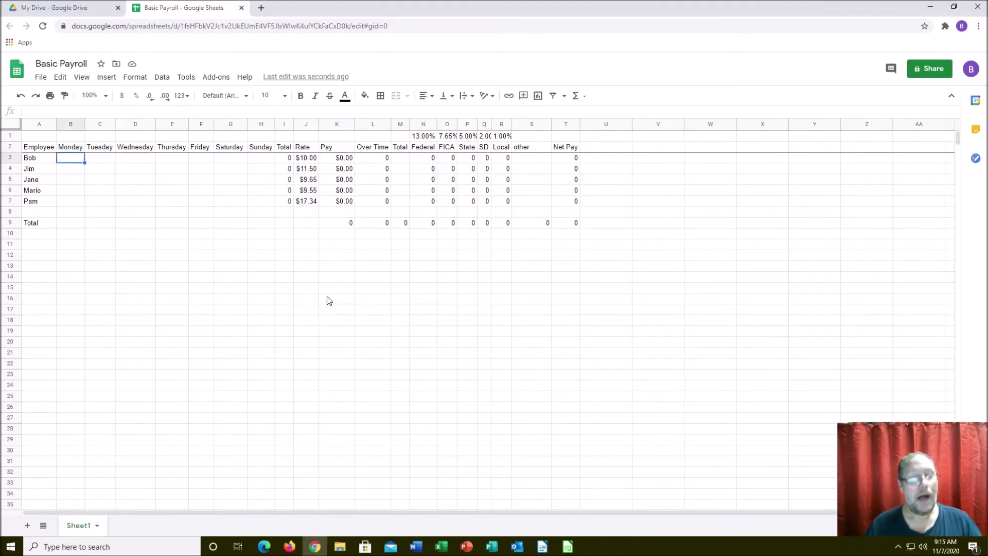
text(8	)
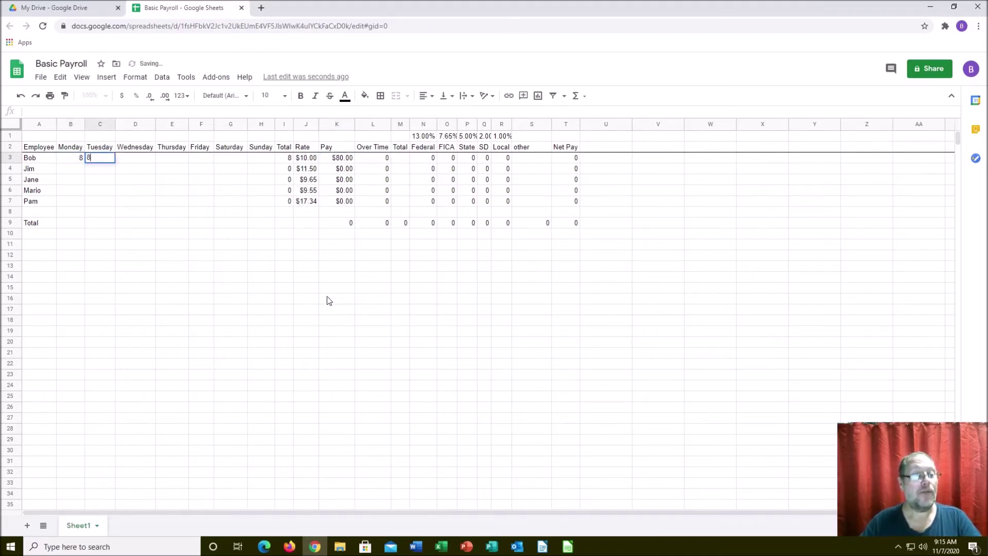
text(8	8	8	8)
key(Return)
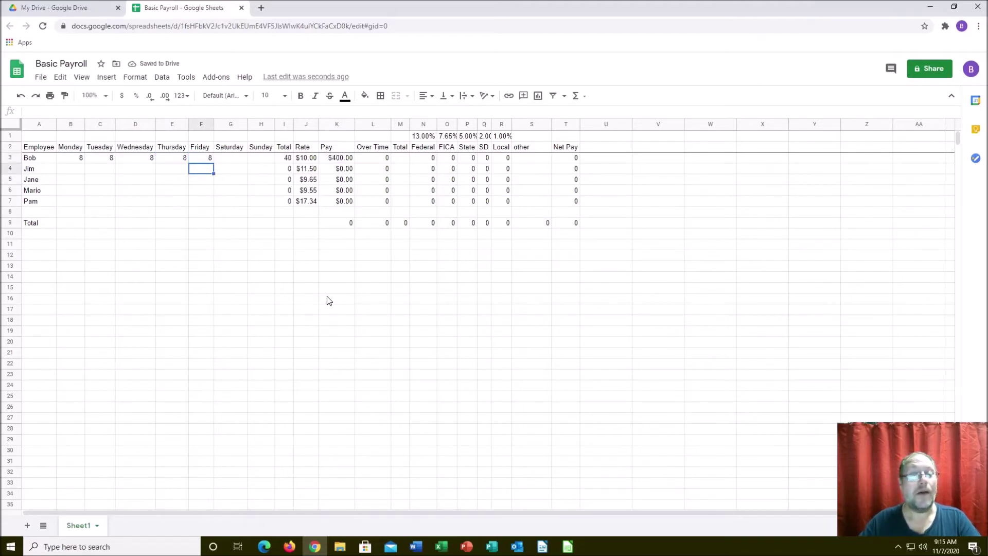
Step: Start a new formula in the first employee's Total cell M3
key(Right)
key(Right)
key(Right)
key(Right)
key(Right)
key(Right)
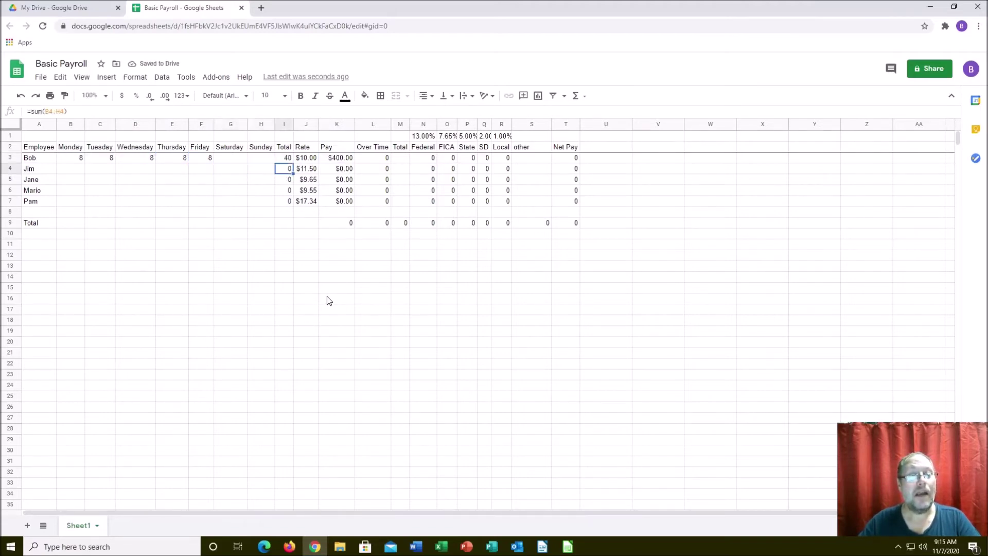
key(Right)
key(Up)
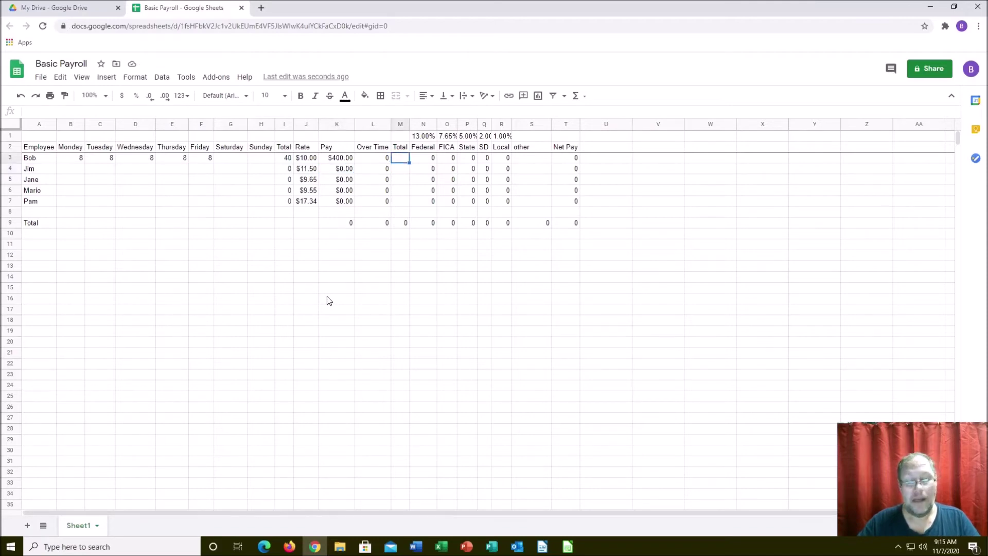
text(=)
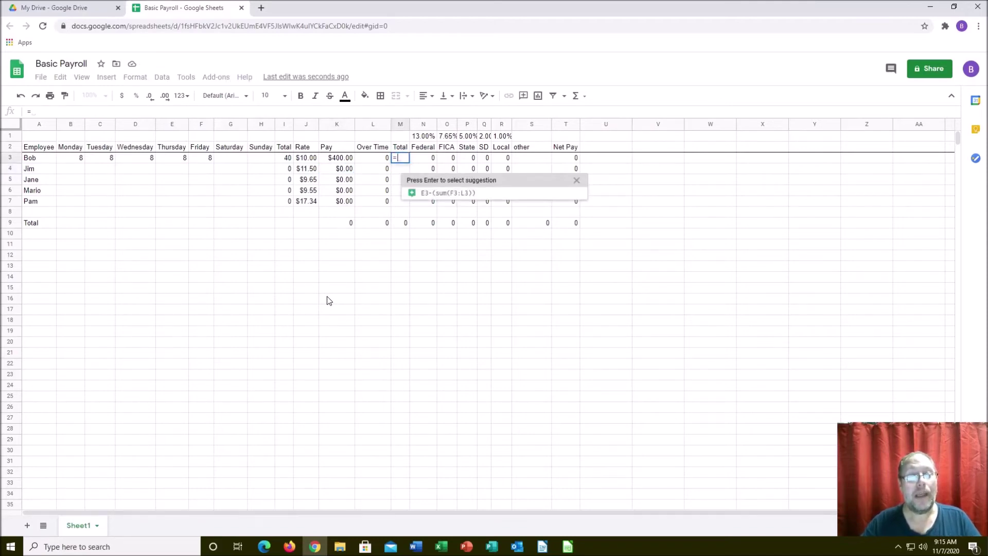
Step: Complete M3 as =K3+L3 and copy it down to M4:M7
key(Left)
key(Left)
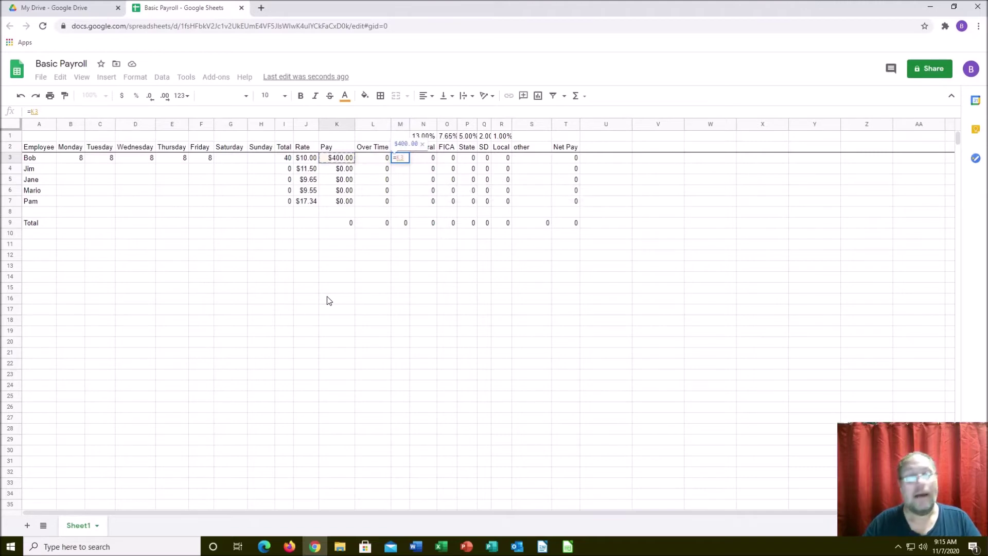
key(Return)
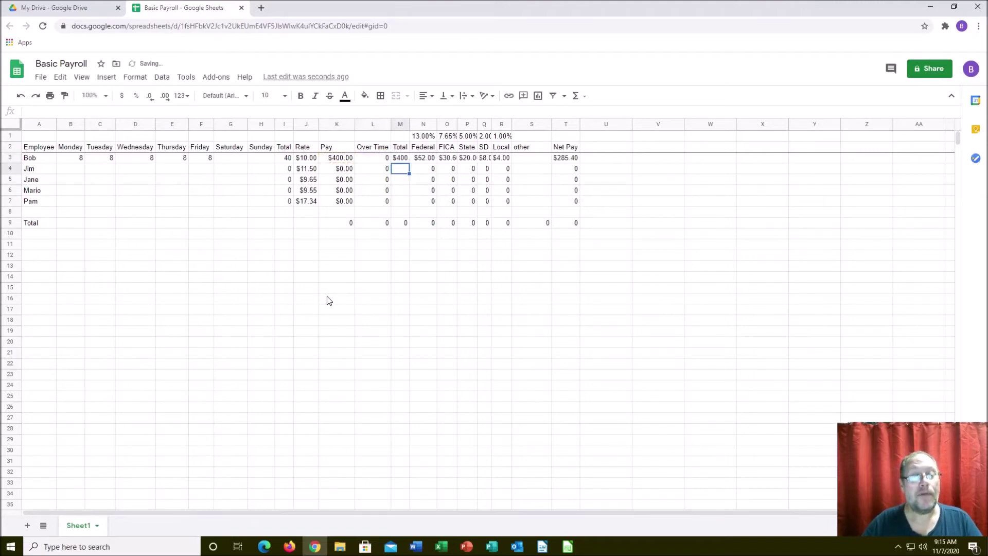
key(Up)
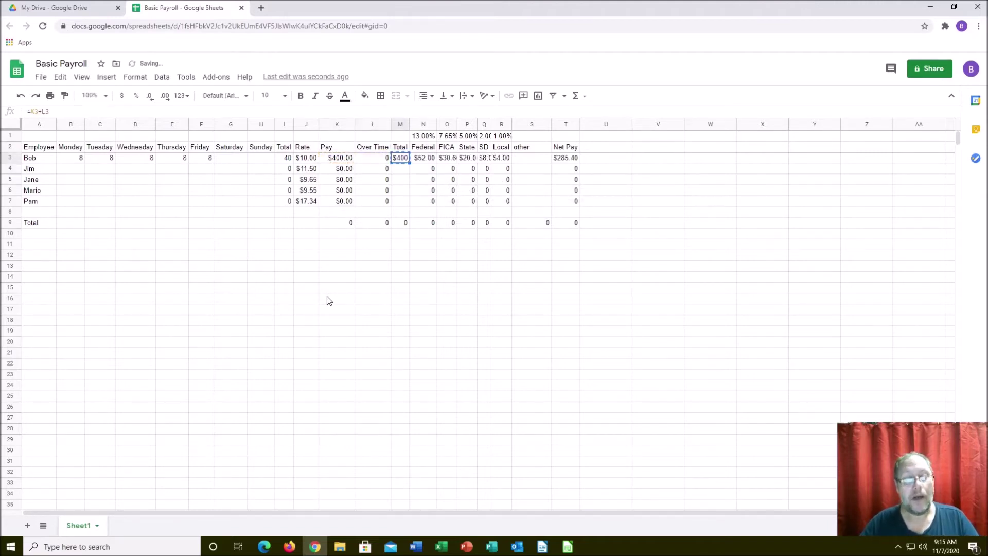
key(Down)
key(shift+Down)
key(shift+Down)
key(shift+Down)
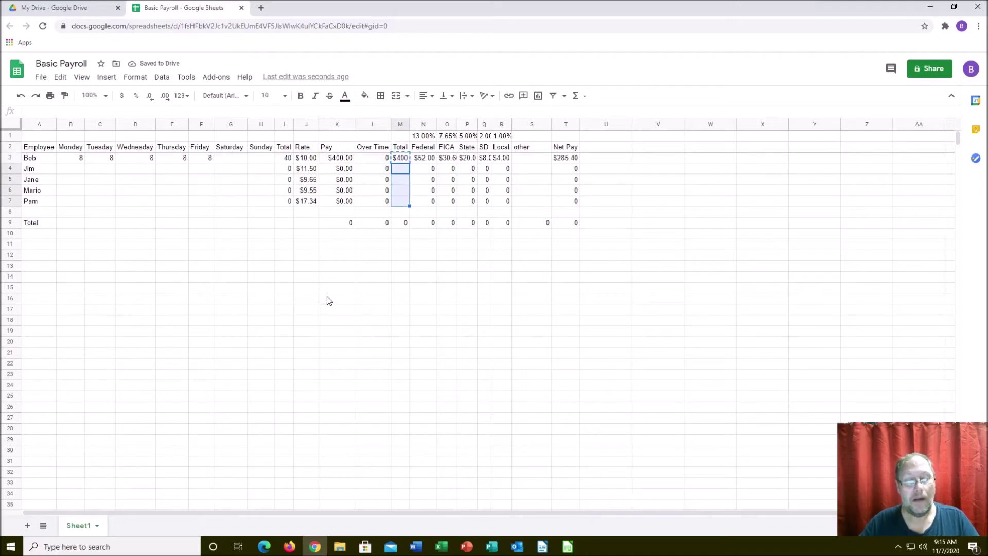
key(ctrl+v)
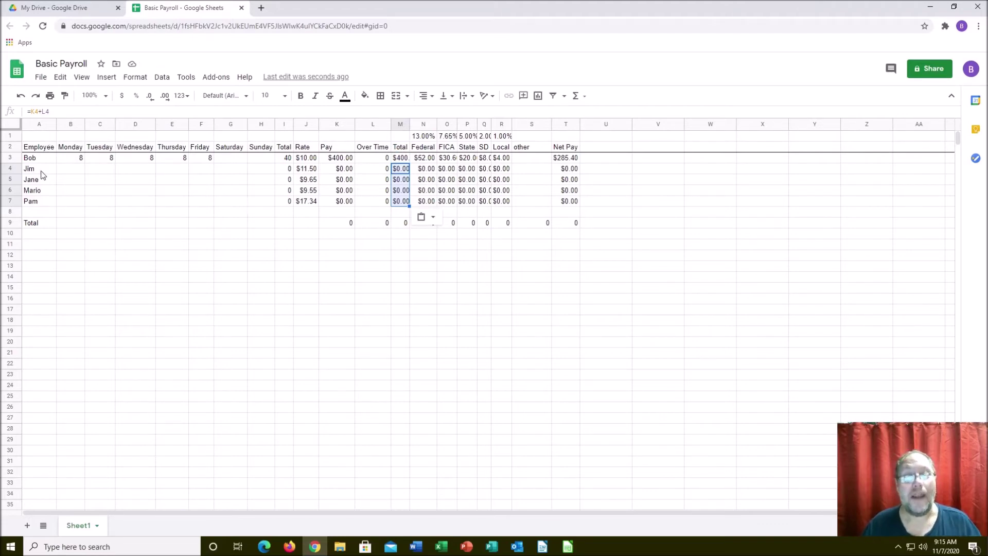
Step: Auto-fit every column width so amounts like Net Pay $285.40 show in full
click(14, 127)
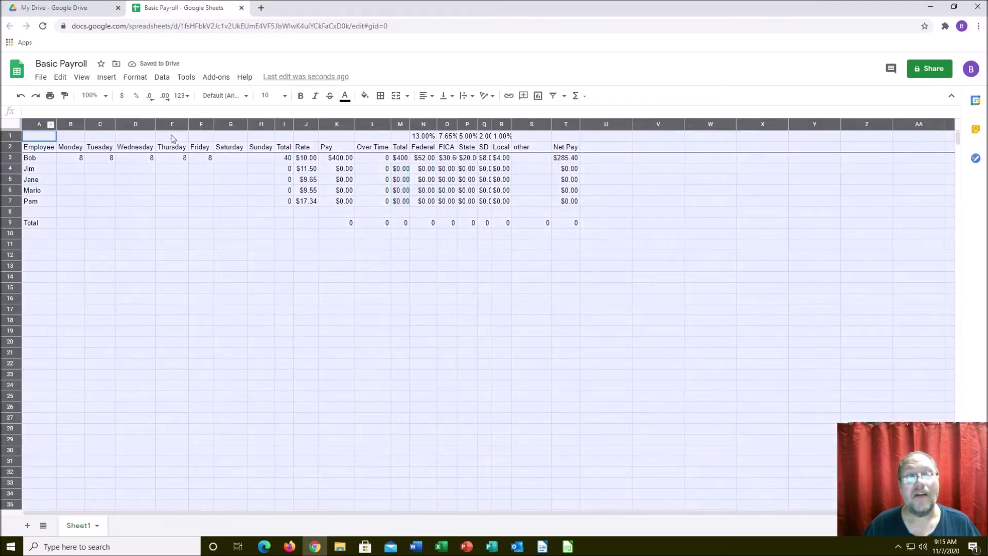
double_click(212, 127)
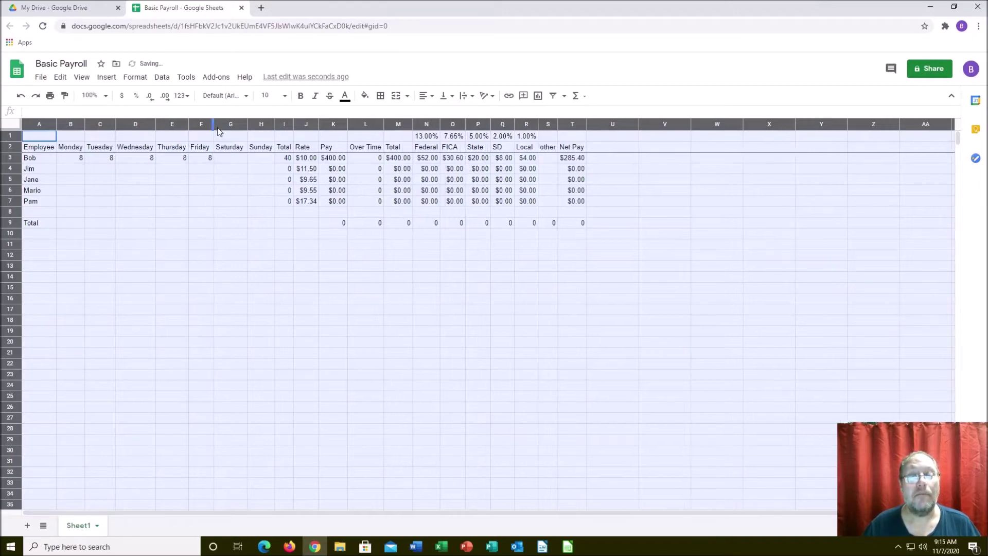
click(459, 277)
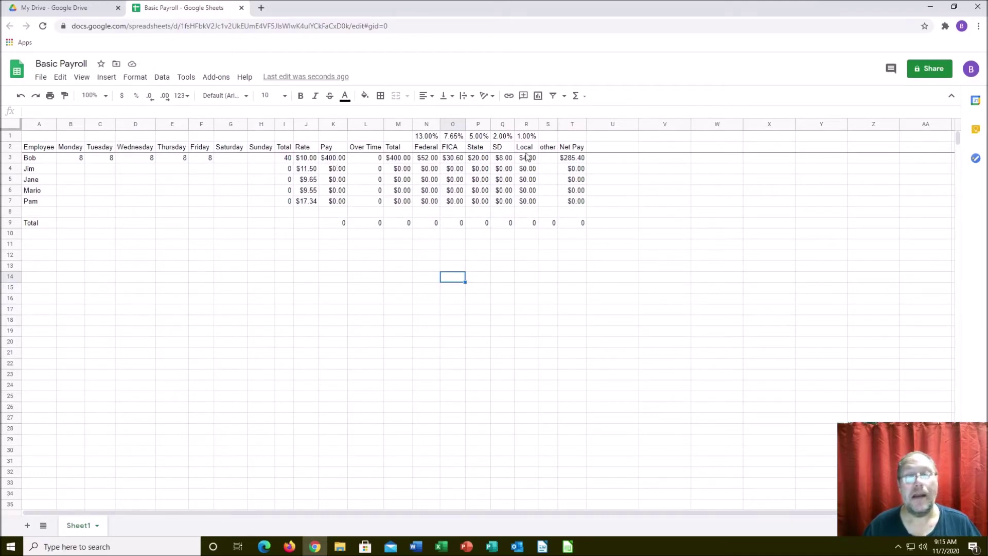
Step: Enter 156.4 as the first employee's other deduction in S3 and widen column S
click(554, 162)
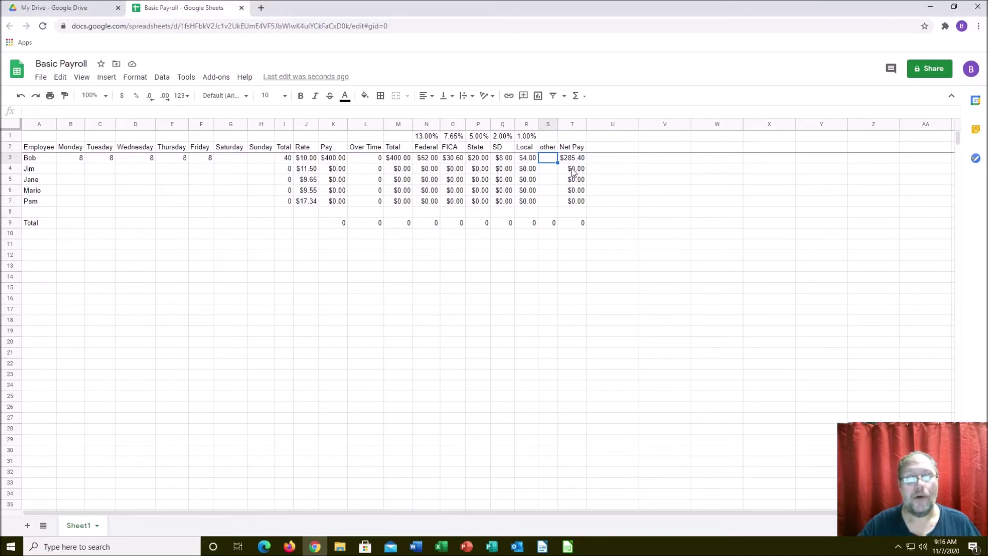
text(156)
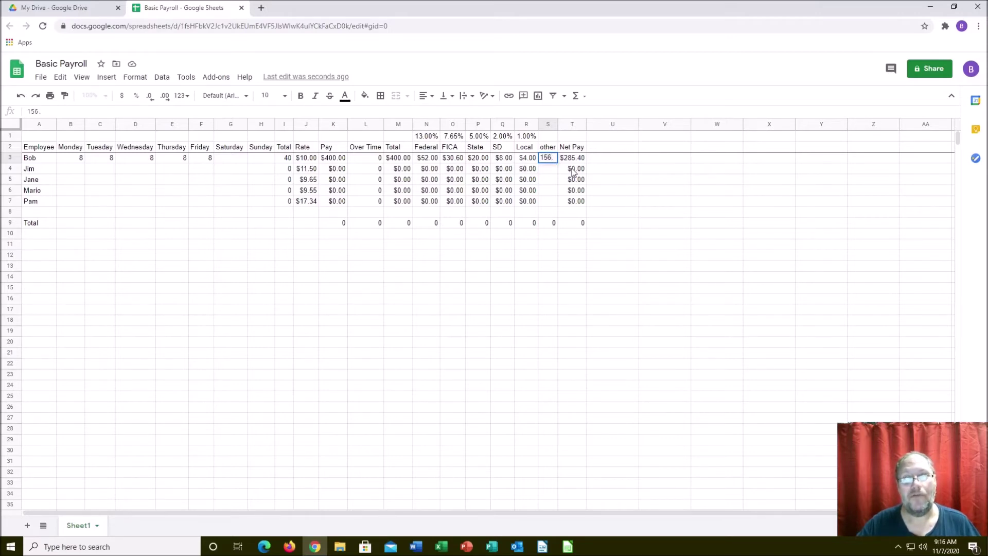
text(.4)
key(Return)
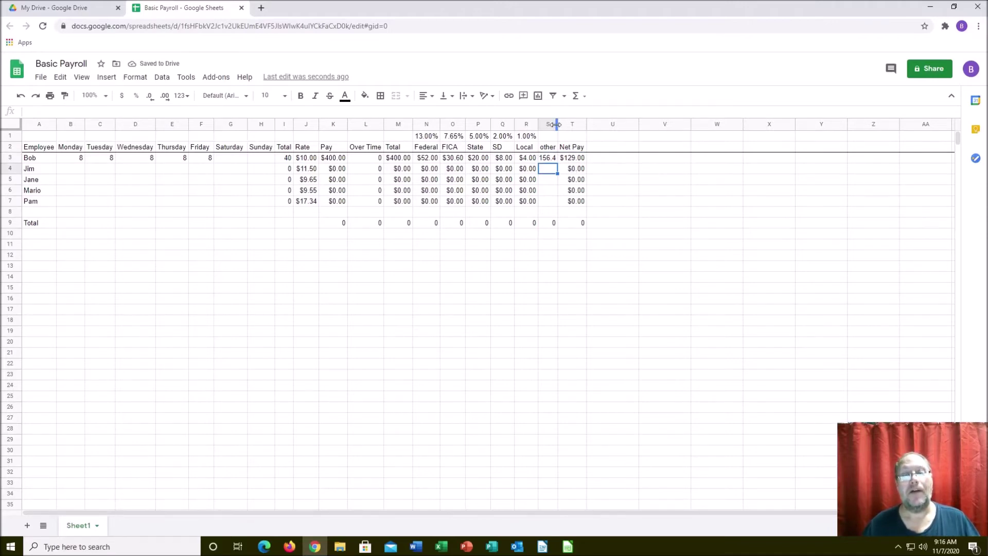
drag(558, 128, 583, 128)
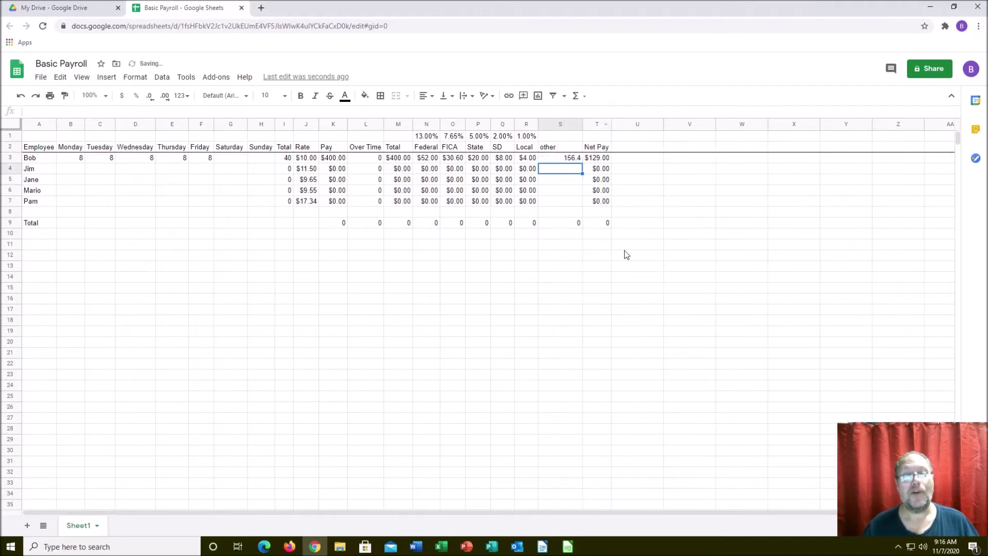
click(579, 123)
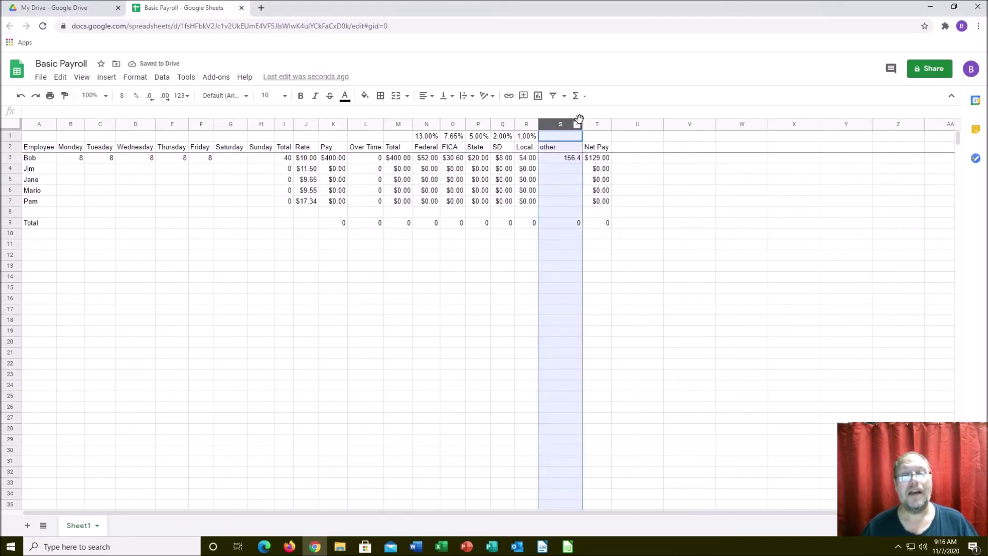
double_click(582, 124)
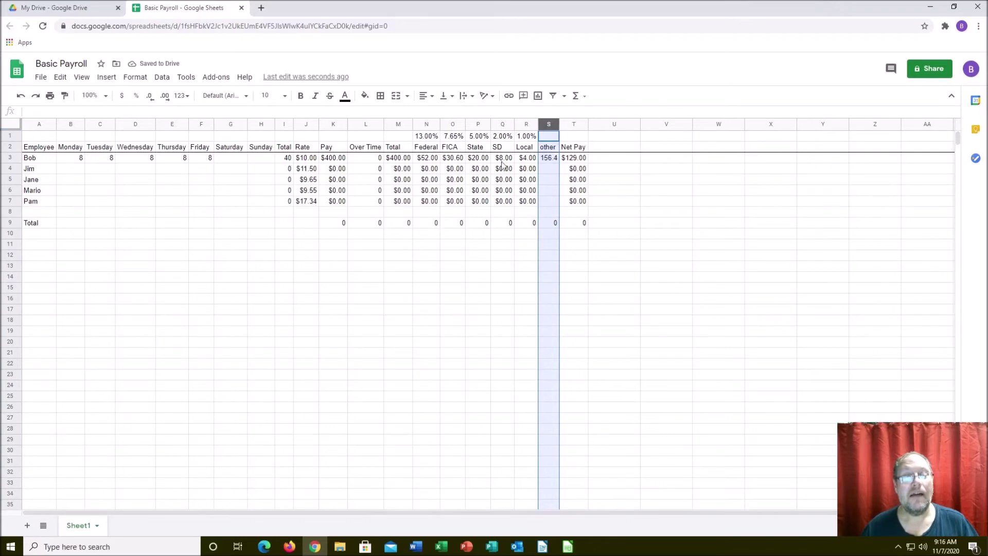
Step: Format S3:S7 as Currency and auto-fit column S to show $156.40
click(548, 161)
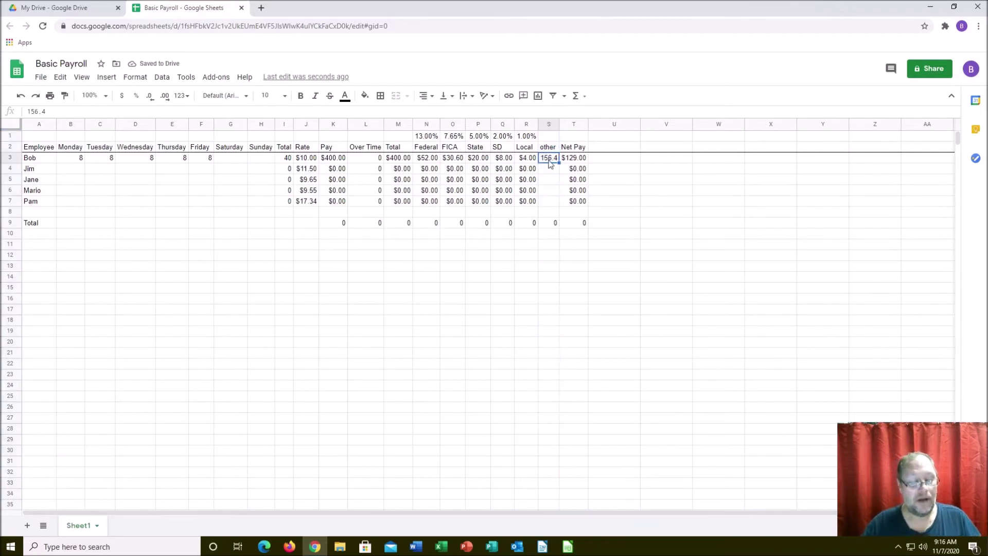
key(shift+Down)
key(shift+Down)
key(shift+Down)
key(shift+Down)
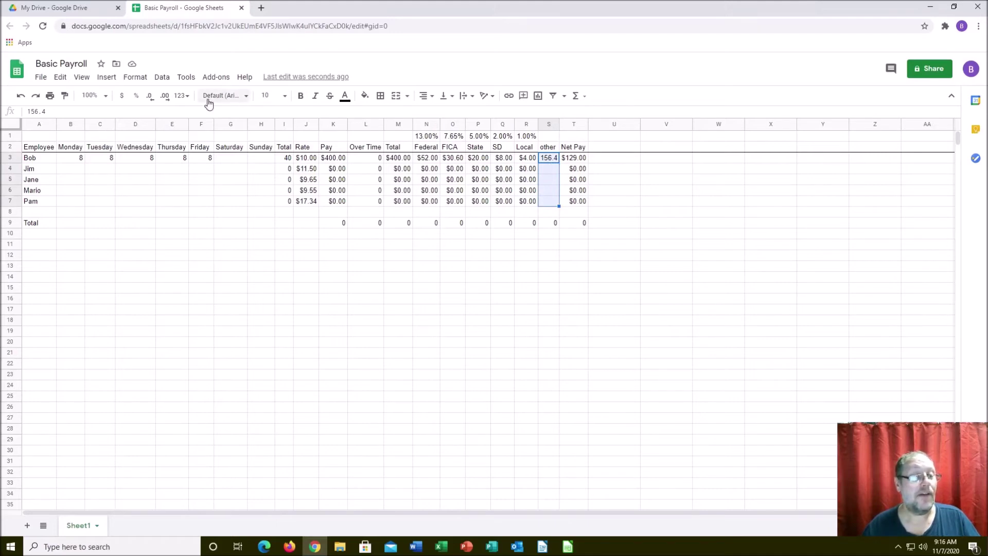
click(186, 102)
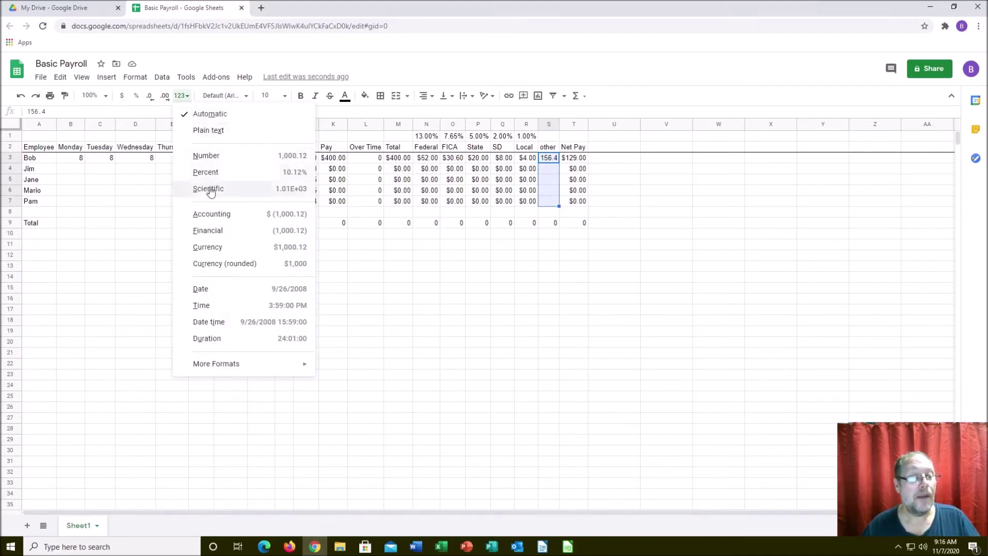
click(209, 248)
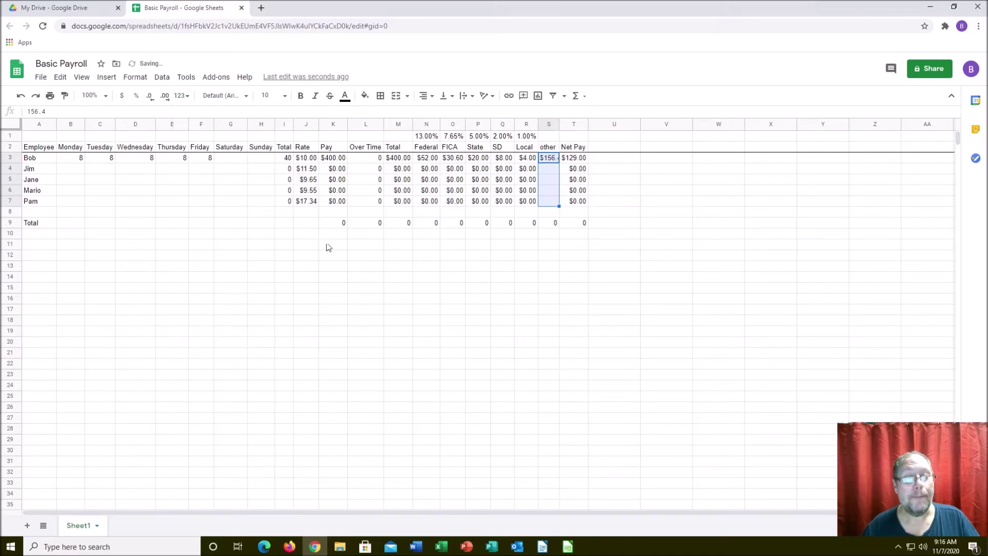
double_click(558, 124)
click(502, 277)
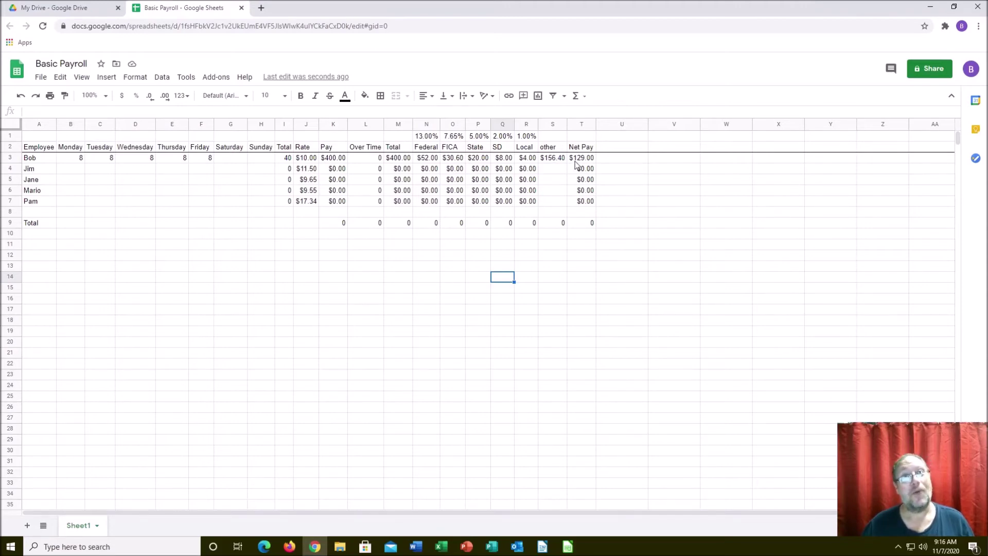
Step: Enter the row 4 employee's hours: 6, 6, 6 and 8
click(72, 171)
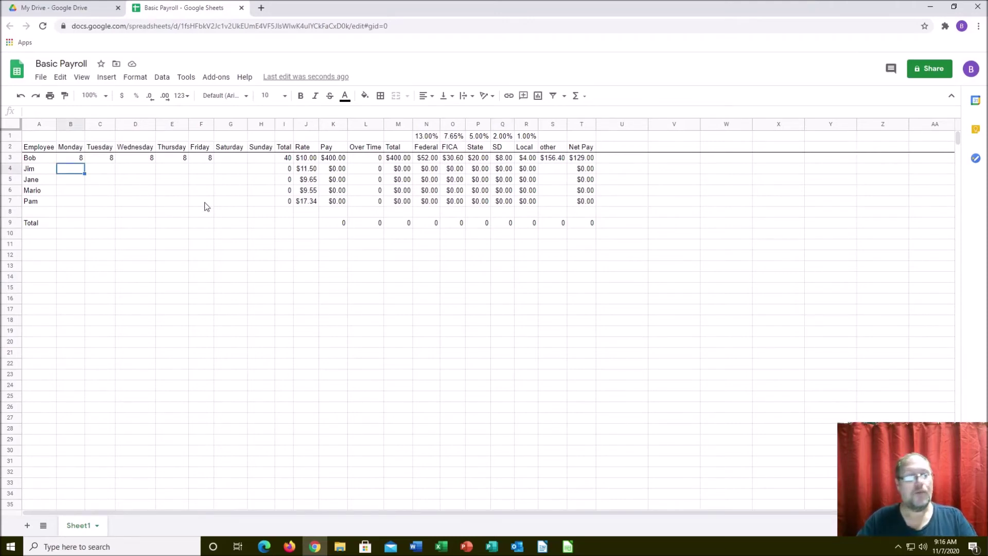
text(6)
key(Tab)
key(Tab)
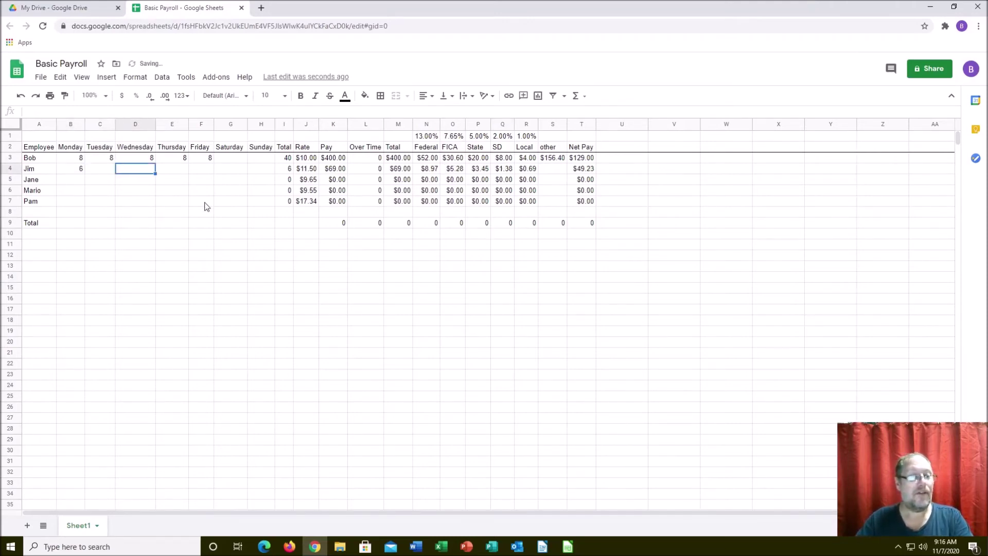
text(6)
key(Tab)
key(Tab)
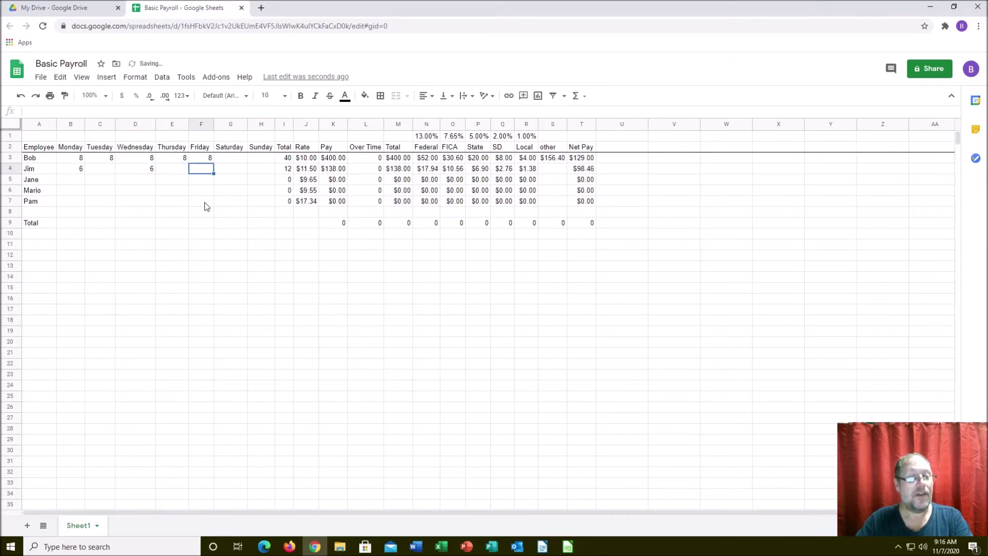
text(6)
key(Tab)
key(Tab)
text(8)
key(Tab)
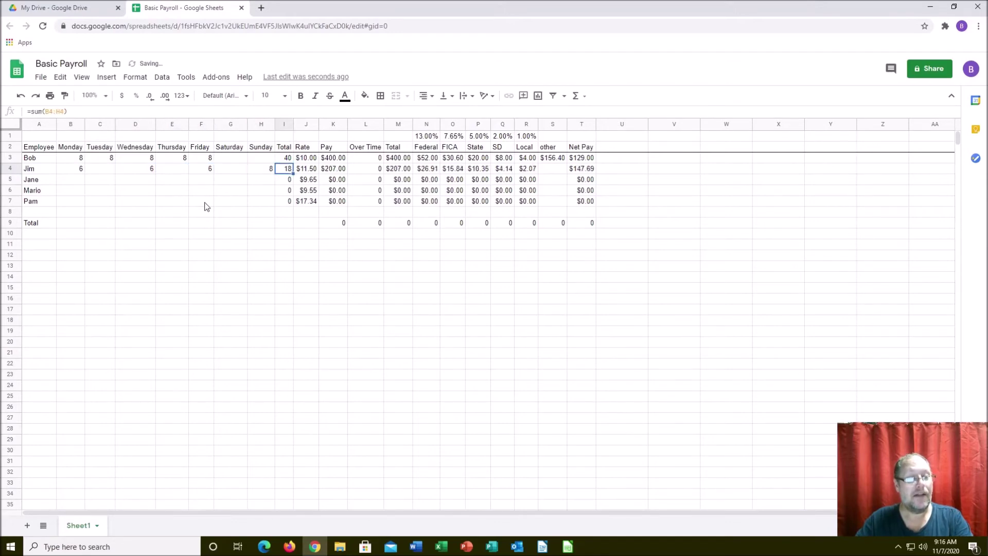
key(Down)
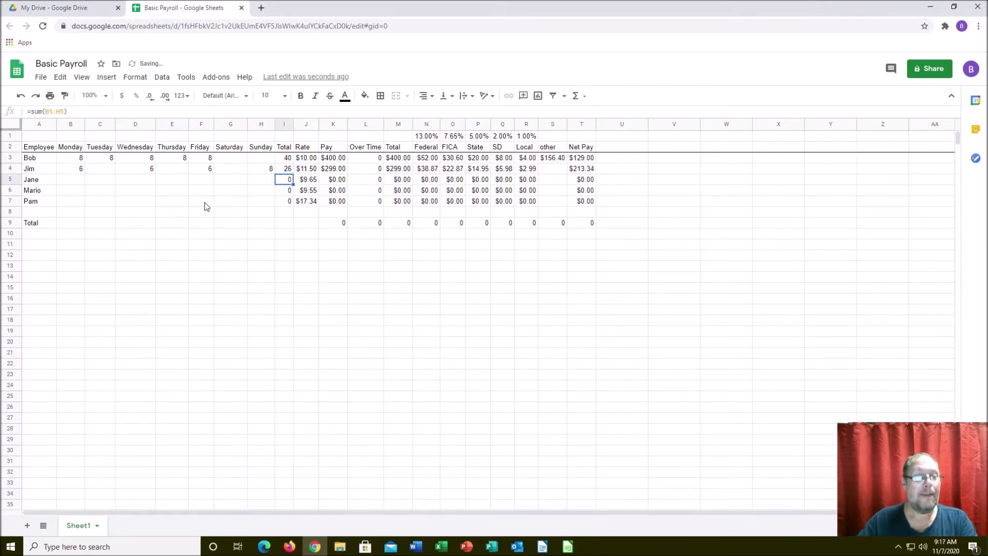
key(Up)
key(Right)
key(Right)
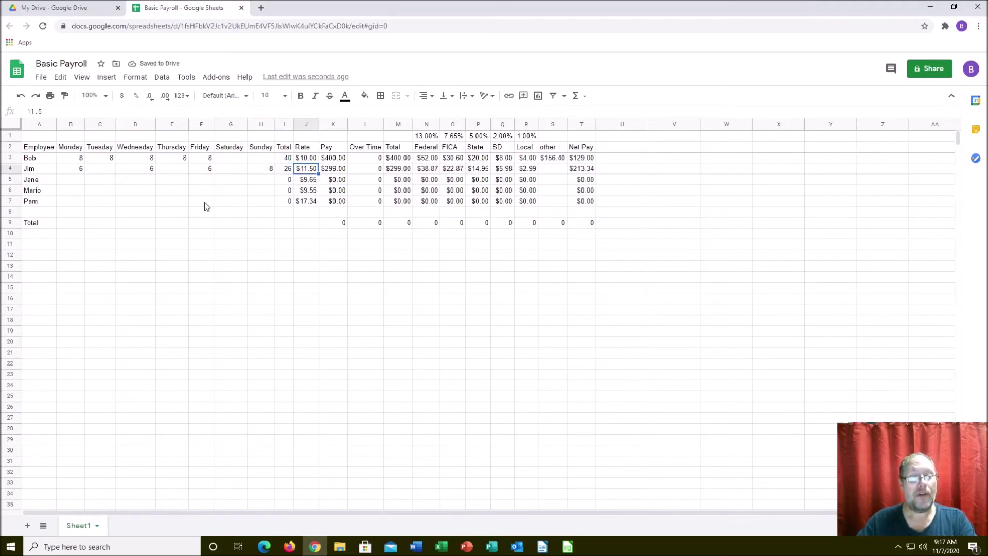
key(Right)
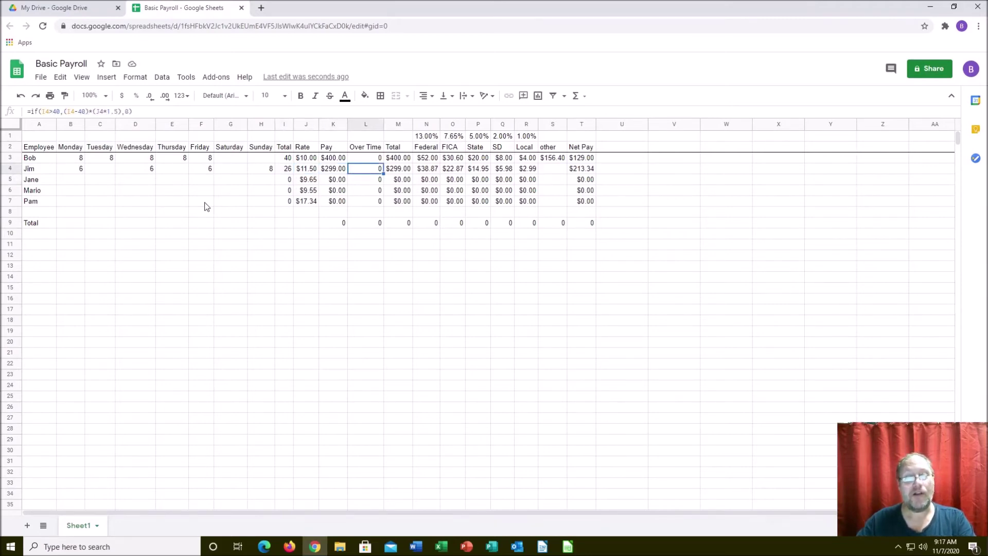
Step: Enter 10 hours for each weekday Monday to Friday for the row 5 employee
key(Down)
key(Left)
key(Left)
key(Left)
key(Left)
key(Left)
key(Left)
key(Left)
key(Left)
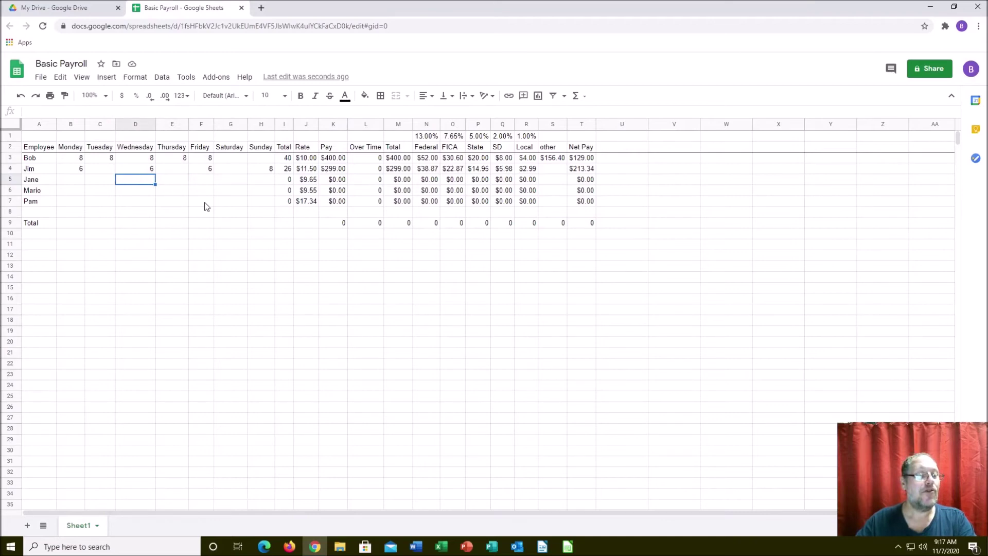
key(Left)
key(Left)
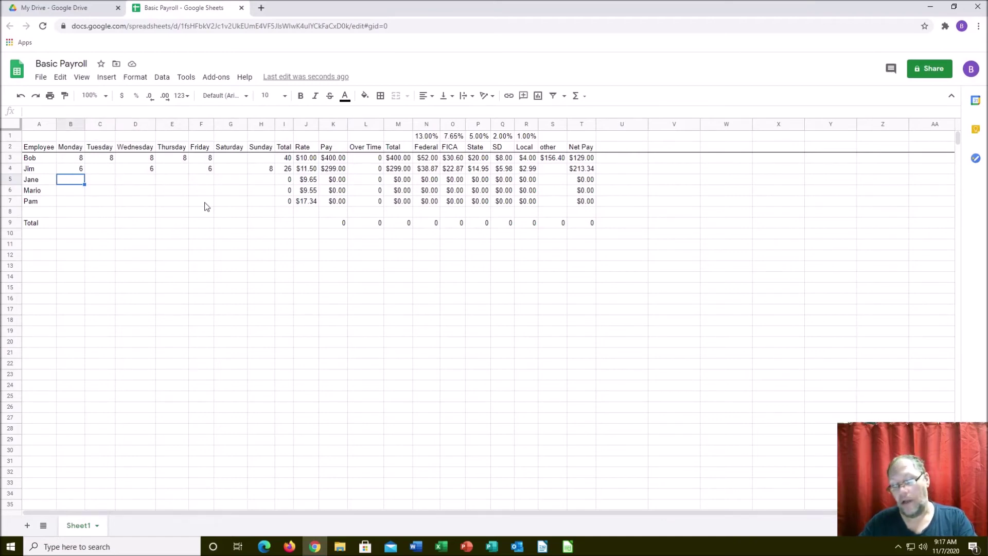
text(10)
key(Return)
text(10)
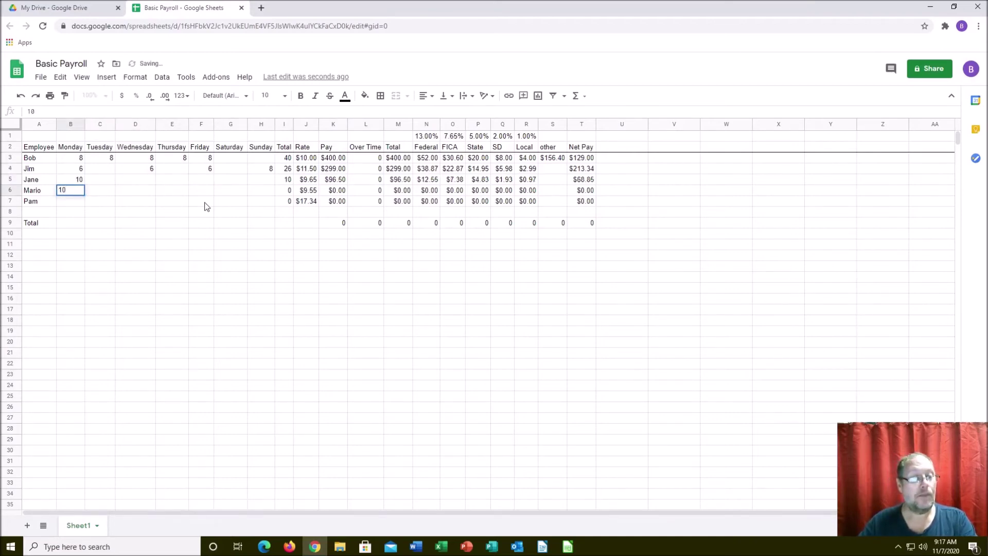
key(Up)
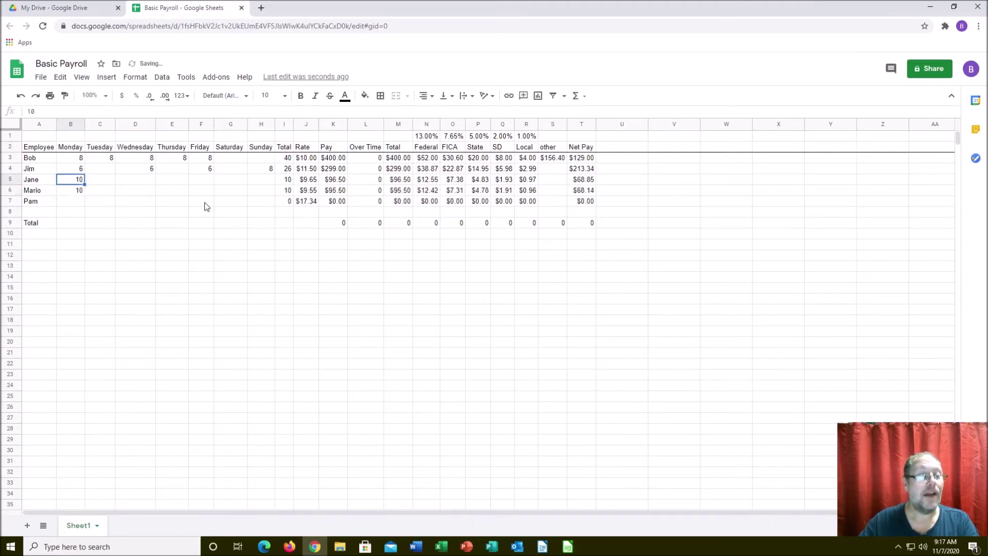
key(Down)
key(Delete)
key(Up)
key(Right)
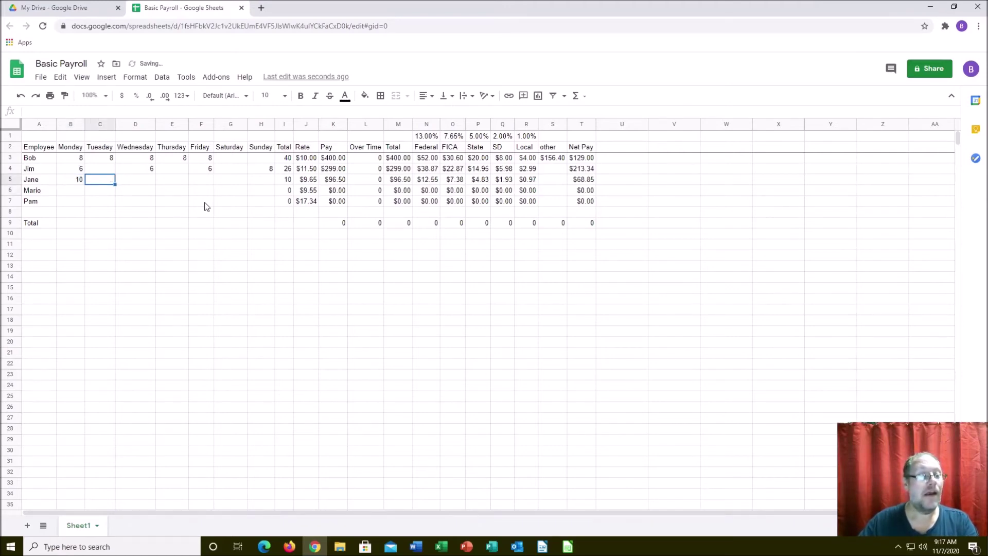
text(10)
key(Return)
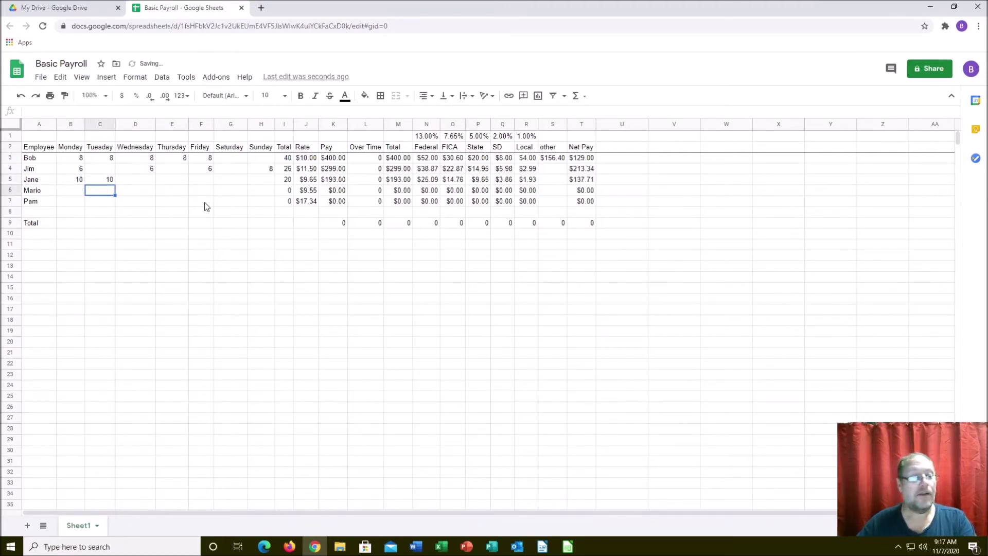
text(1)
key(Escape)
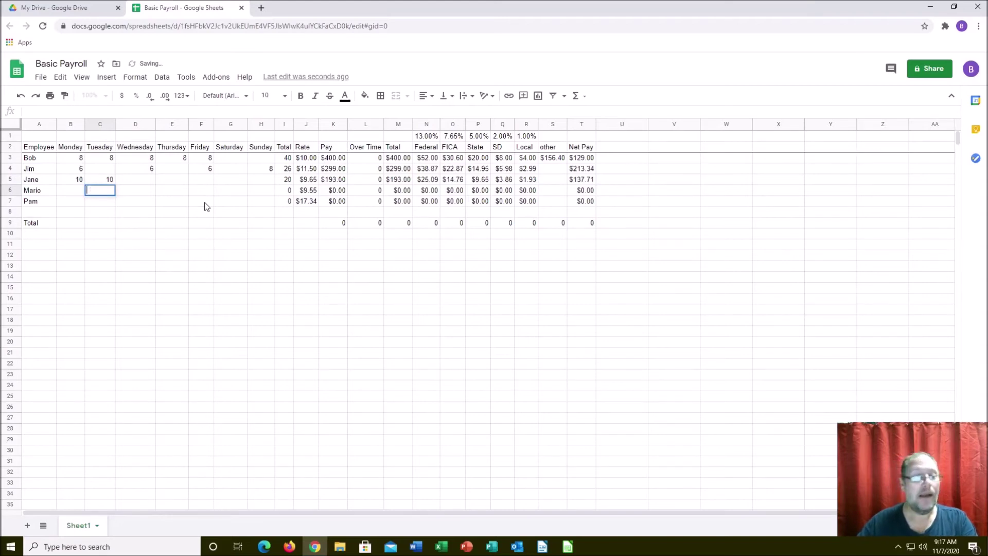
key(Return)
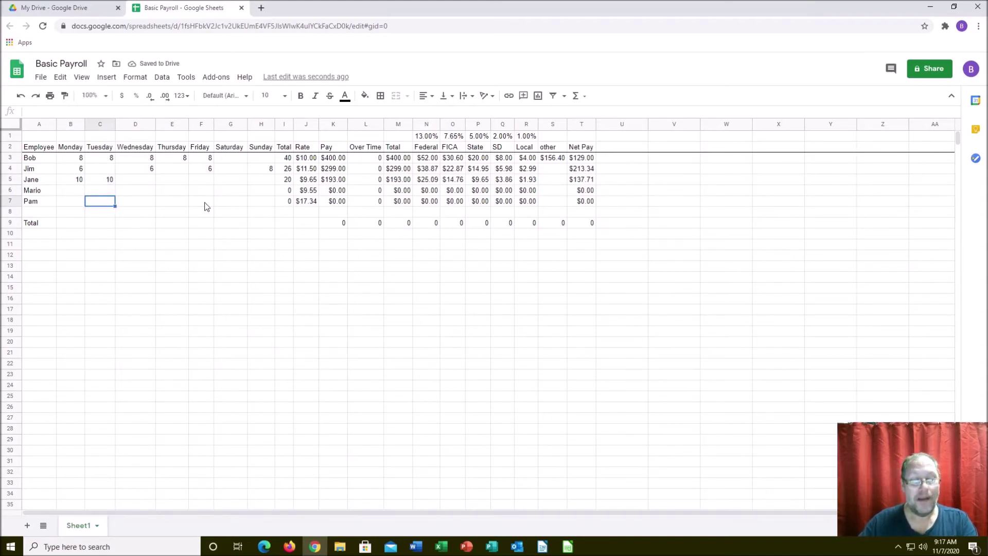
key(Up)
key(Up)
key(Right)
text(10)
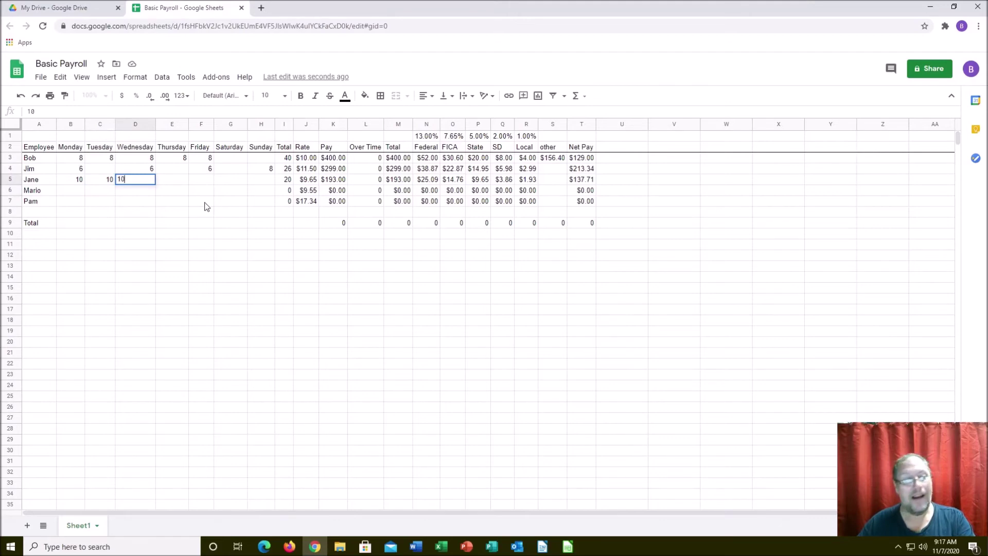
key(Tab)
text(10)
key(Tab)
text(1)
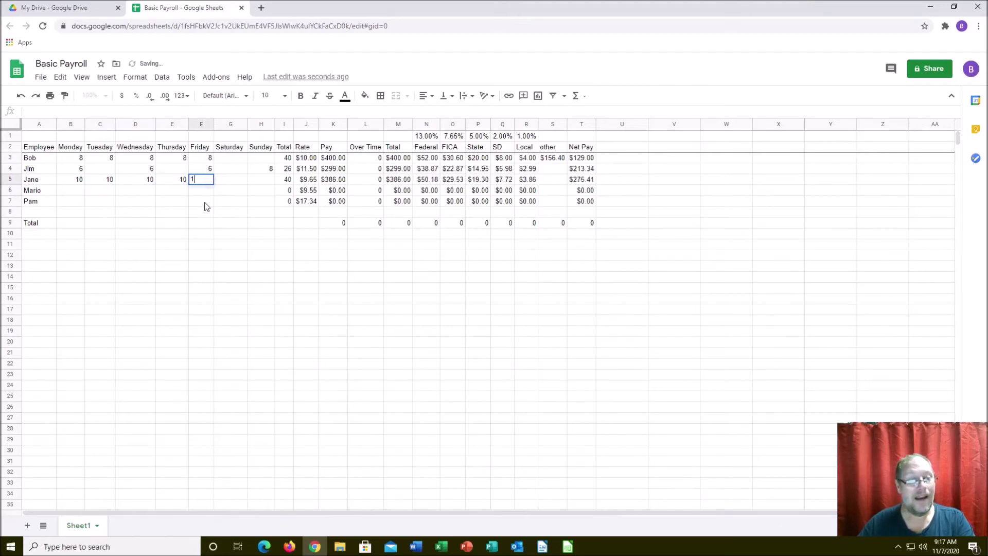
text(0)
key(Tab)
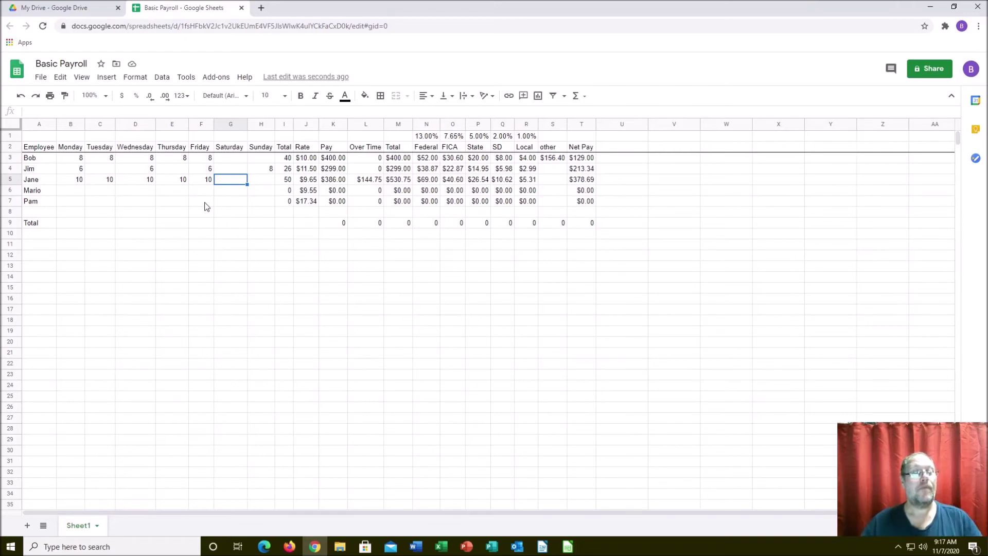
Step: Enter the row 6 employee's hours: 4, 4, 4, plus 8 on Saturday
key(Down)
key(Left)
key(Left)
key(Left)
key(Left)
key(Left)
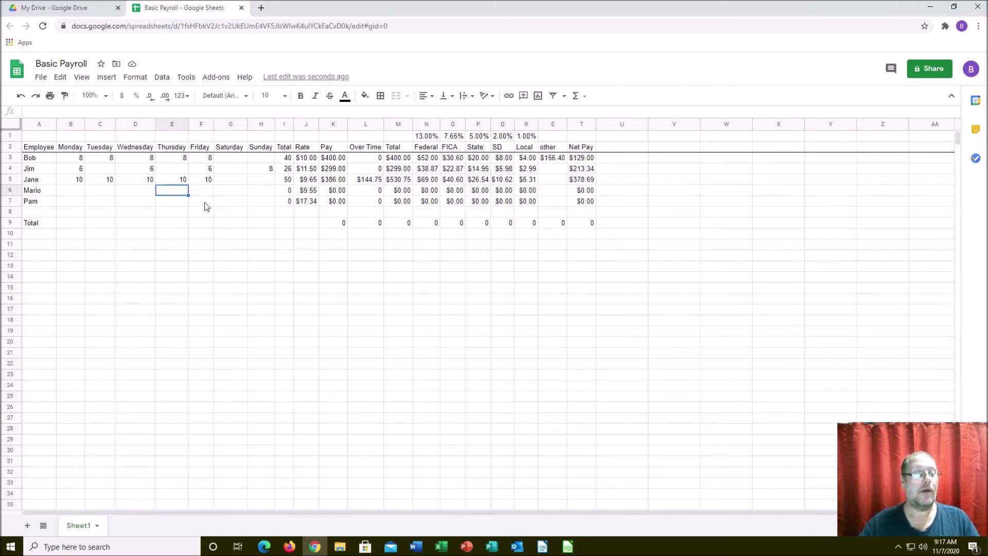
text(4)
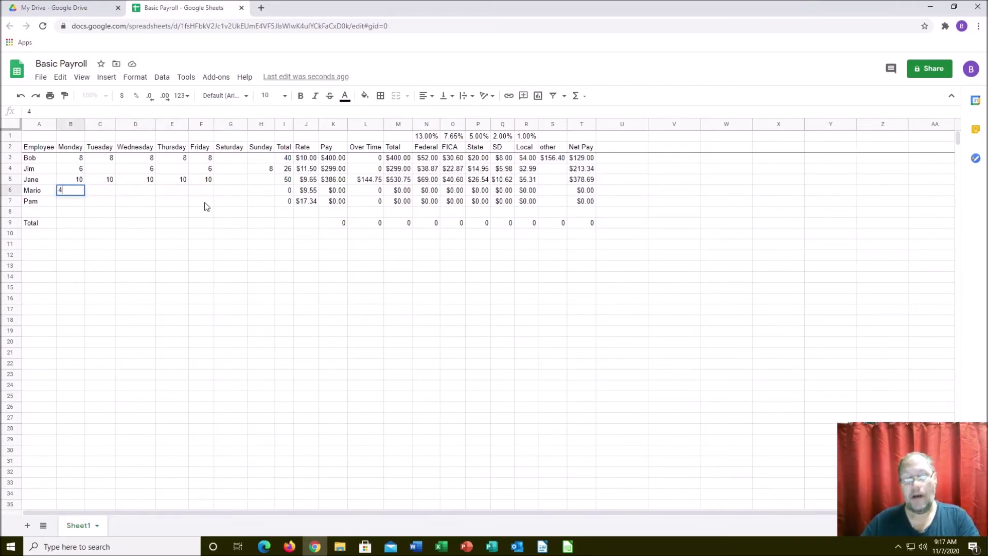
key(Tab)
text(4)
key(Tab)
text(4)
key(Tab)
key(Tab)
key(Tab)
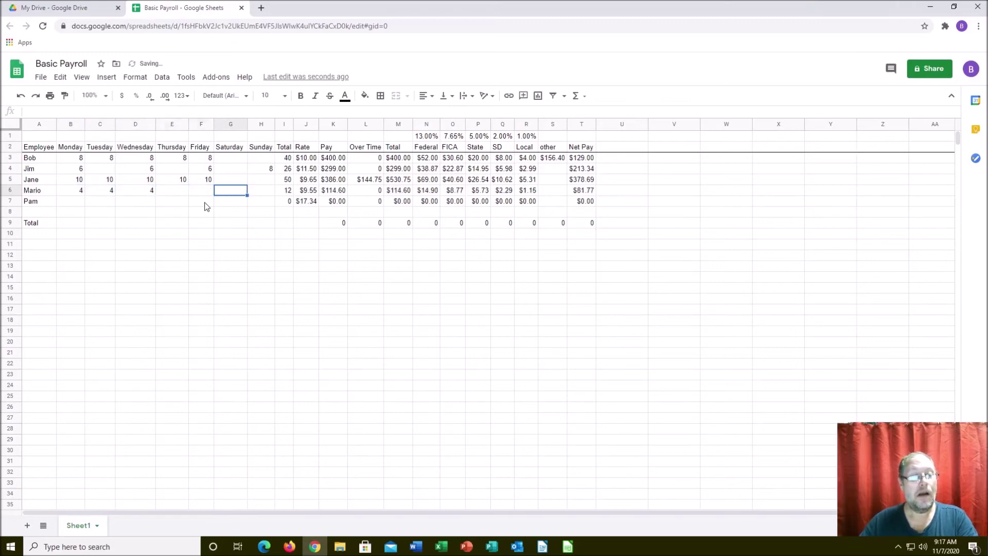
text(8)
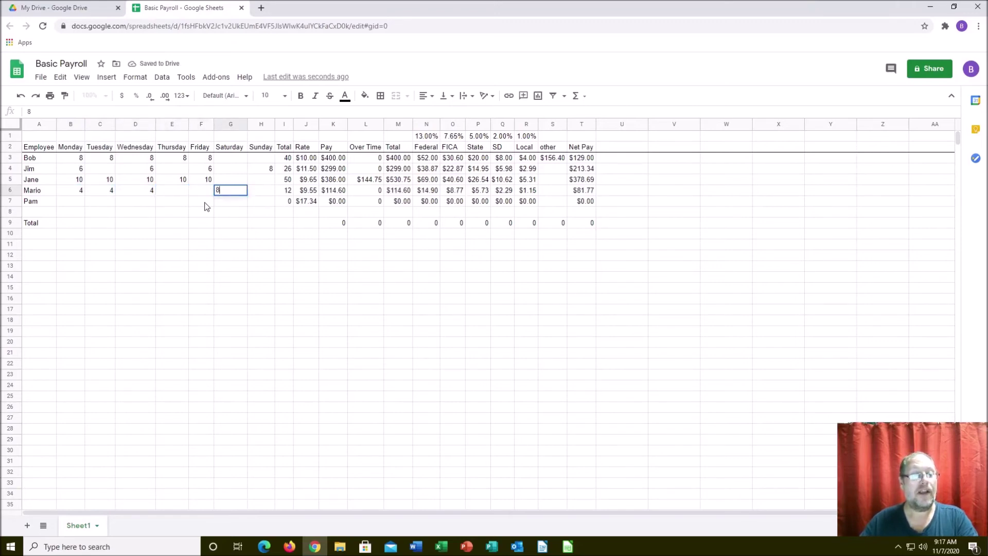
key(Return)
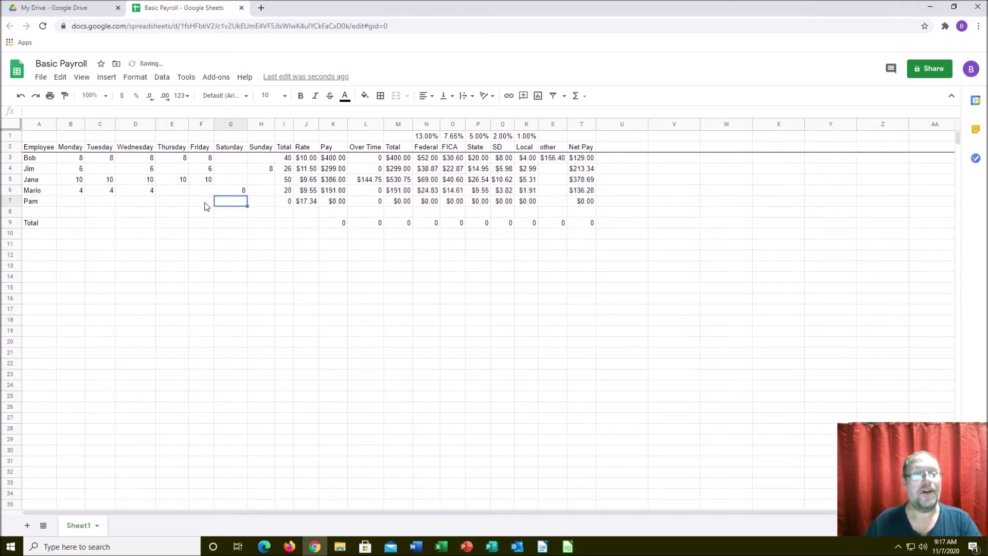
Step: Enter 8 hours for each weekday Monday to Friday for the row 7 employee
key(Left)
key(Left)
key(Left)
key(Left)
key(Left)
key(Left)
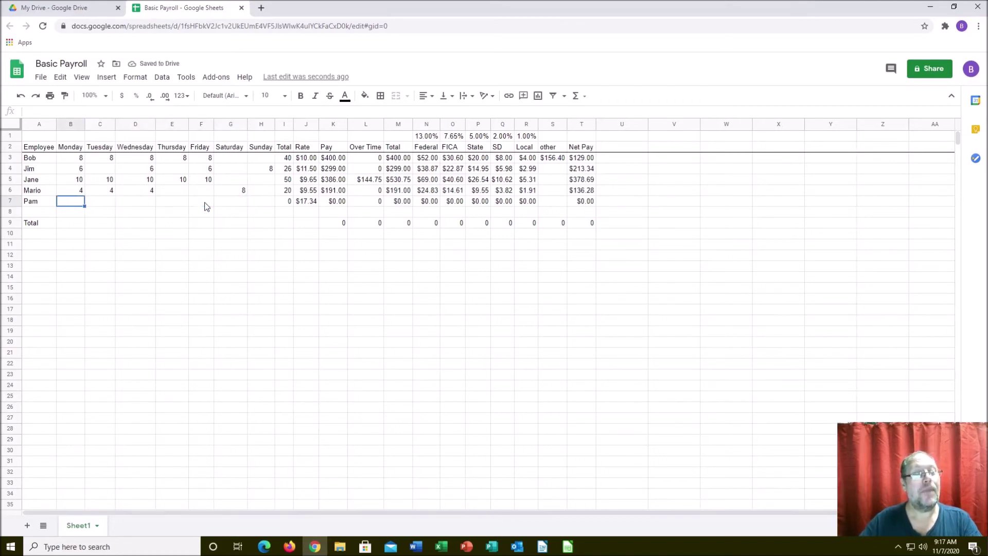
key(Right)
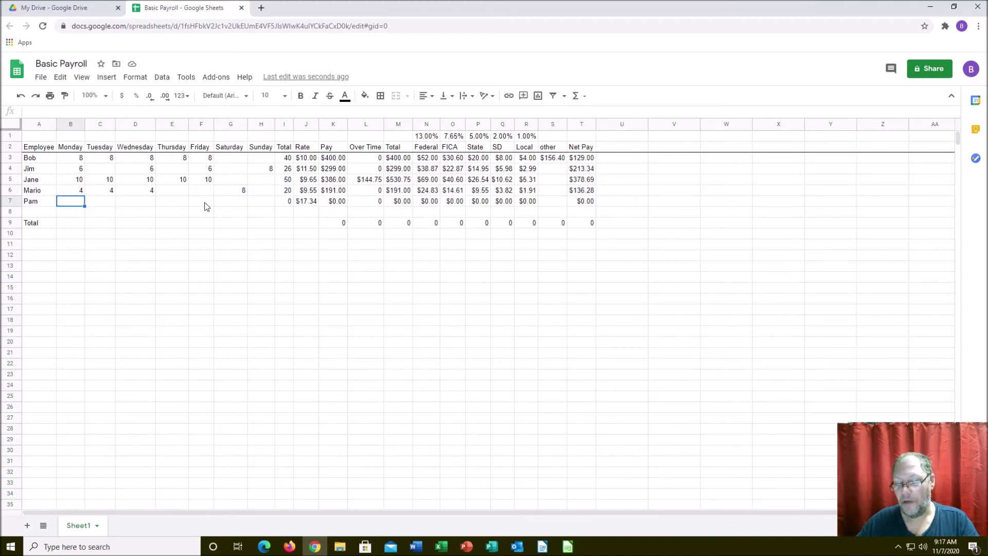
text(8)
key(Tab)
text(8)
key(Tab)
text(8)
key(Tab)
text(8)
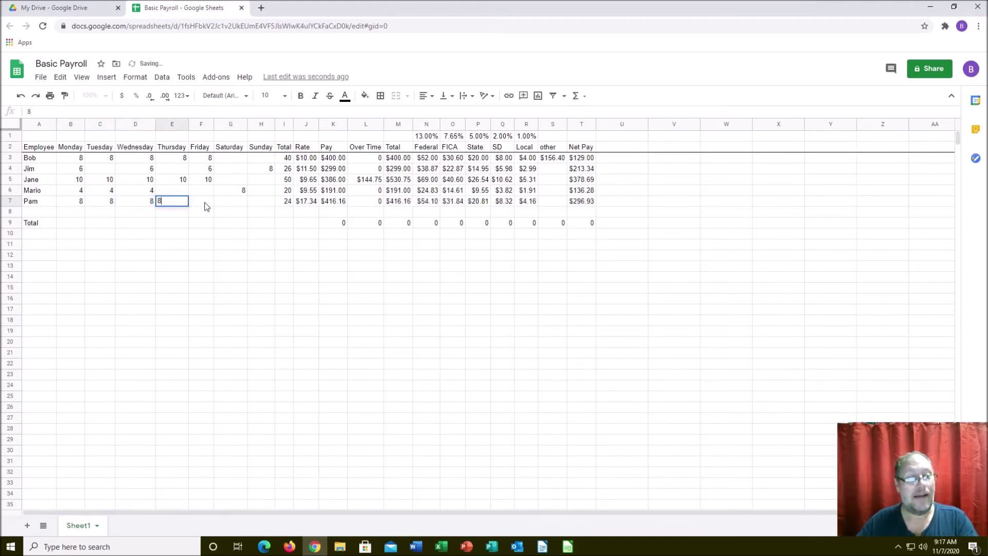
key(Tab)
text(8)
key(Tab)
key(Down)
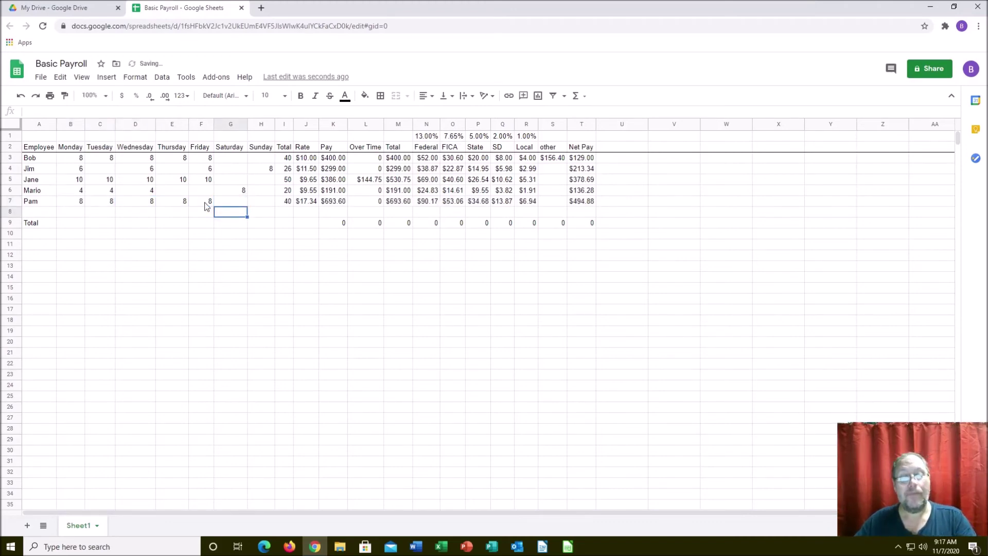
key(Down)
key(Right)
key(Right)
key(Right)
key(Right)
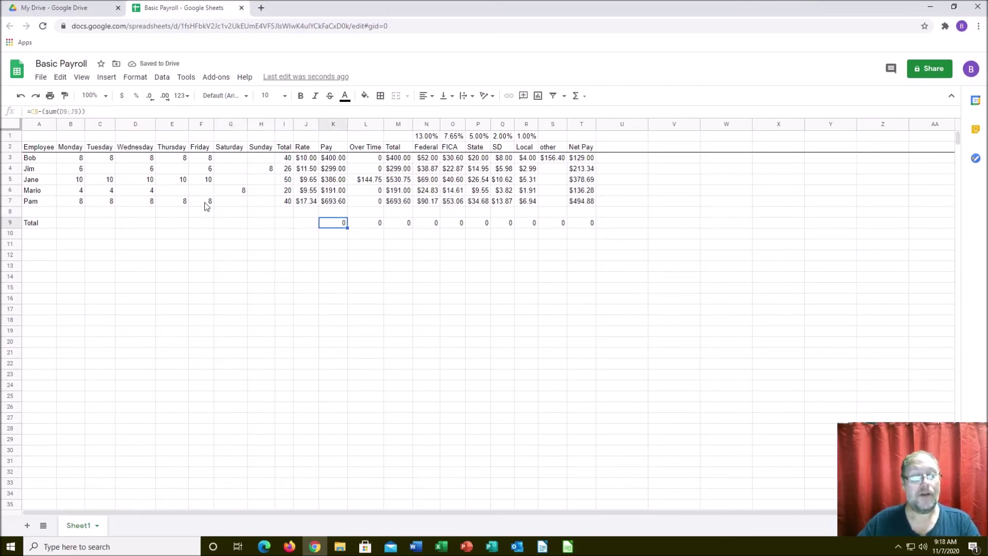
Step: Inspect the existing formulas along the Total row
key(Right)
key(Left)
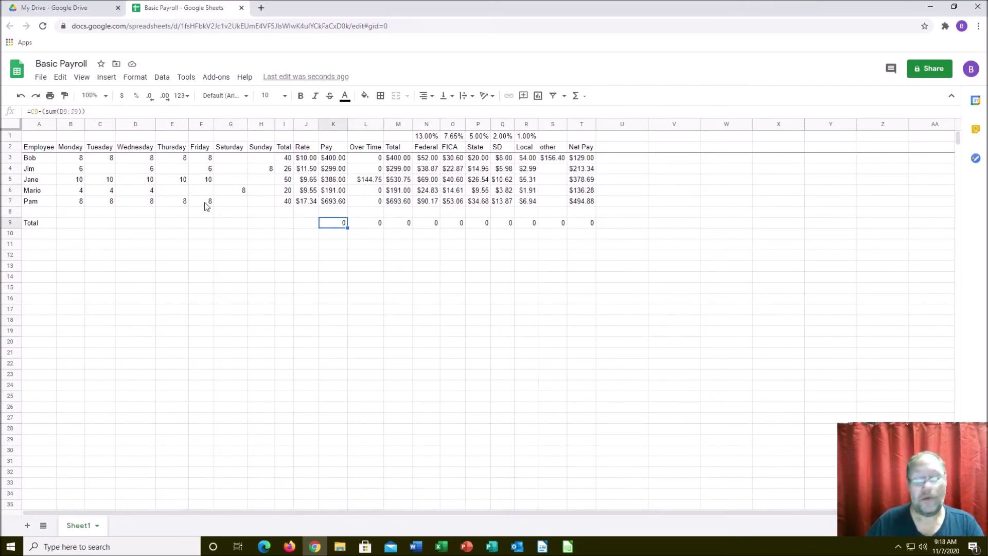
key(Right)
key(Right)
key(Right)
key(Left)
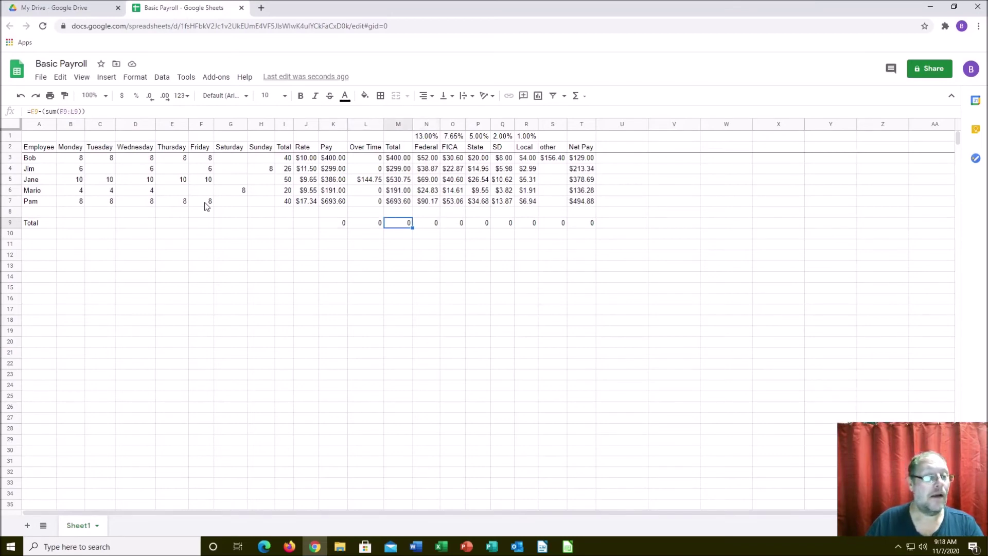
key(Right)
key(Right)
key(Right)
key(Left)
key(Left)
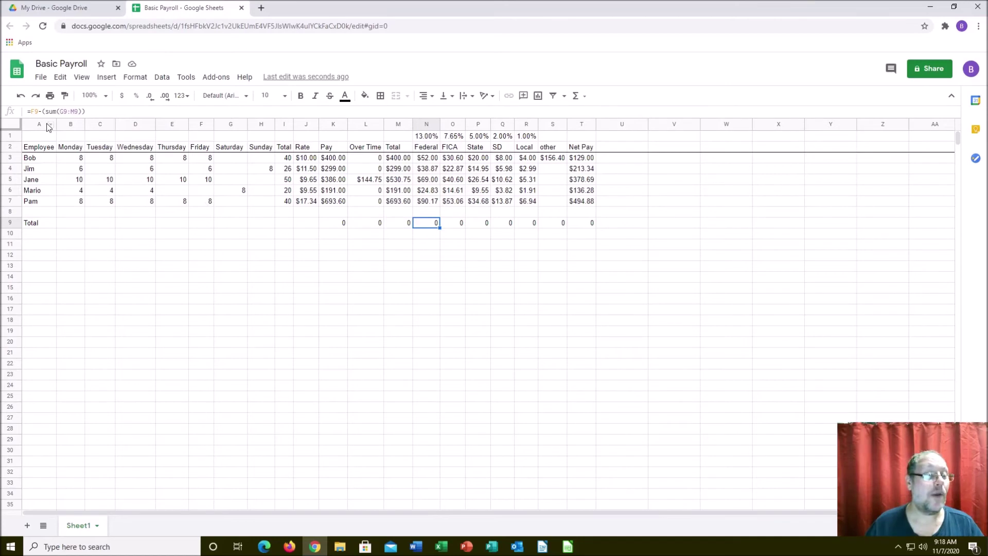
Step: Clear K9:T9, enter =sum(K3:K7) in K9, and widen column K to show $1,969.60
click(333, 225)
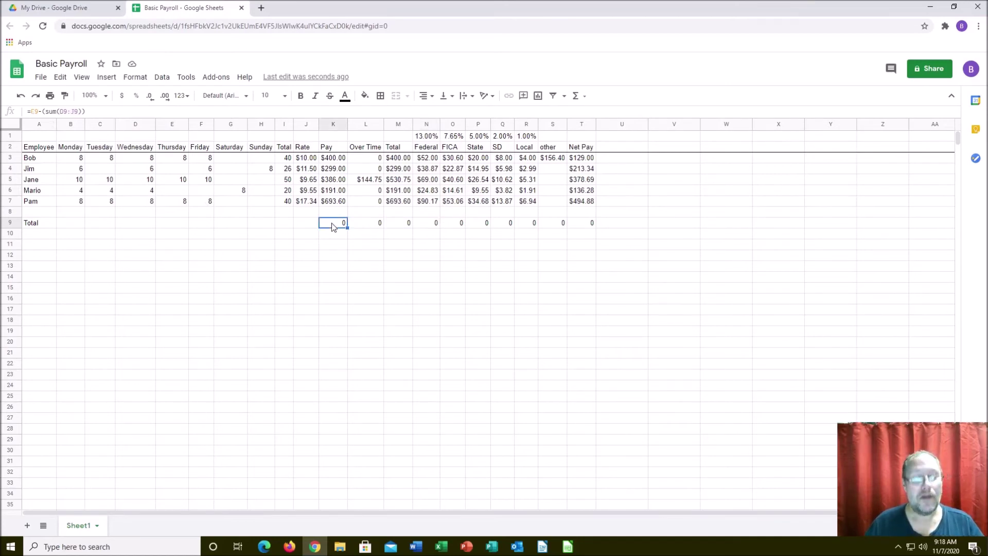
key(shift+Right)
key(shift+Right)
key(shift+Right)
key(shift+Right)
key(shift+Right)
key(shift+Right)
key(shift+Right)
key(shift+Right)
key(shift+Right)
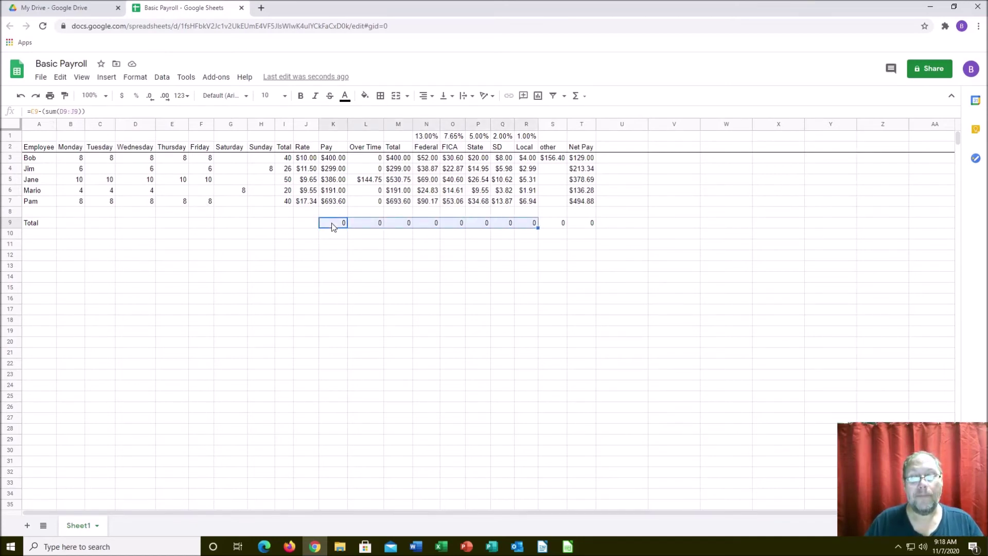
key(Delete)
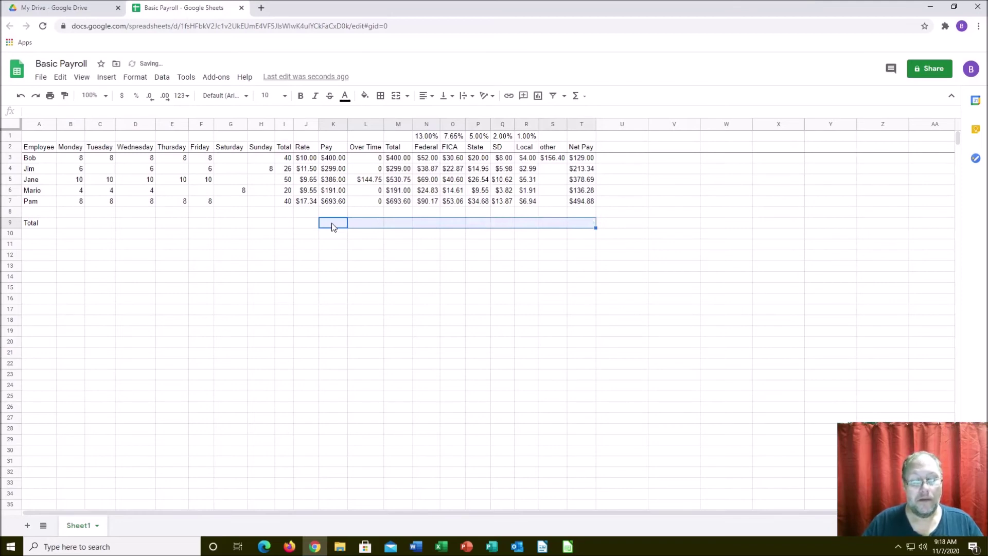
text(=sum()
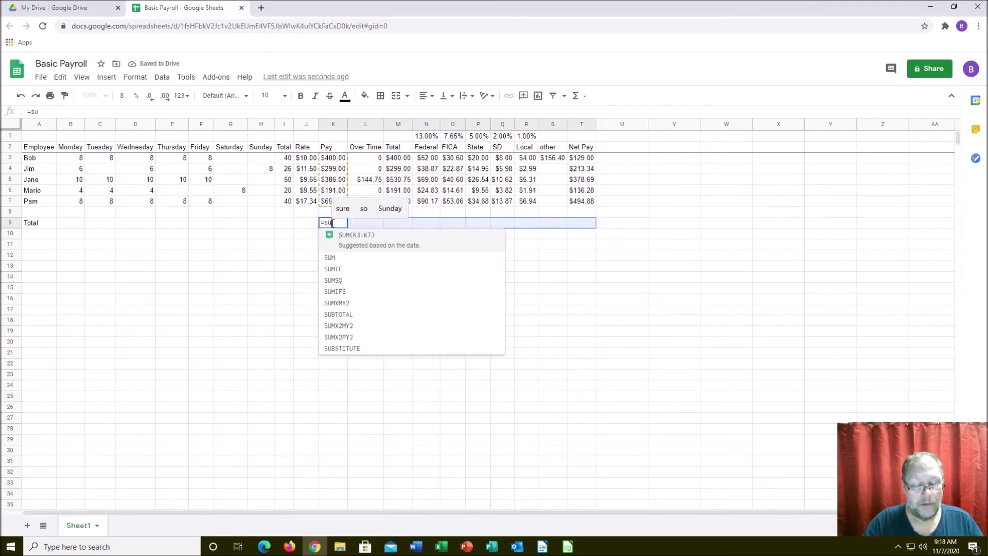
key(Up)
key(Up)
key(Up)
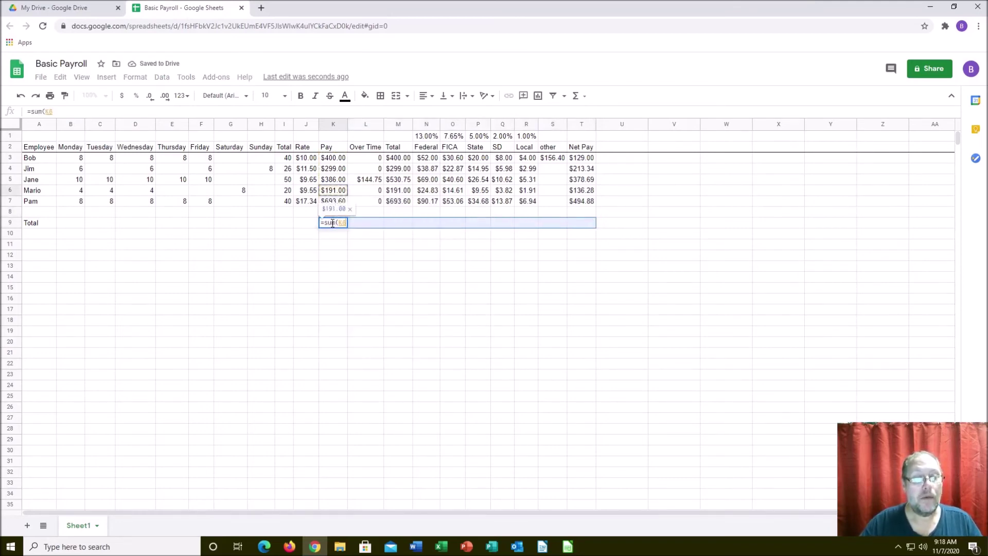
key(Down)
key(shift+Up)
key(shift+Up)
key(shift+Up)
key(shift+Up)
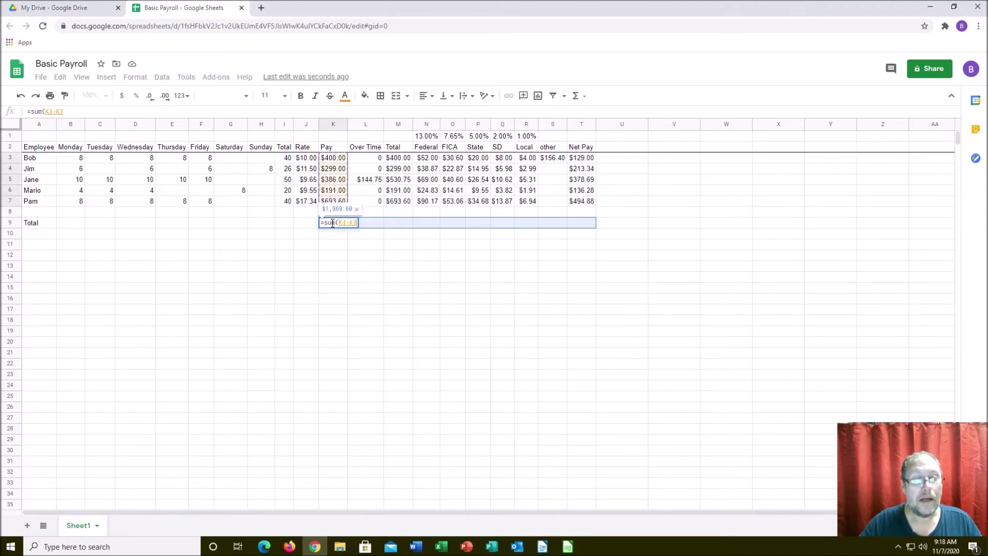
key(Tab)
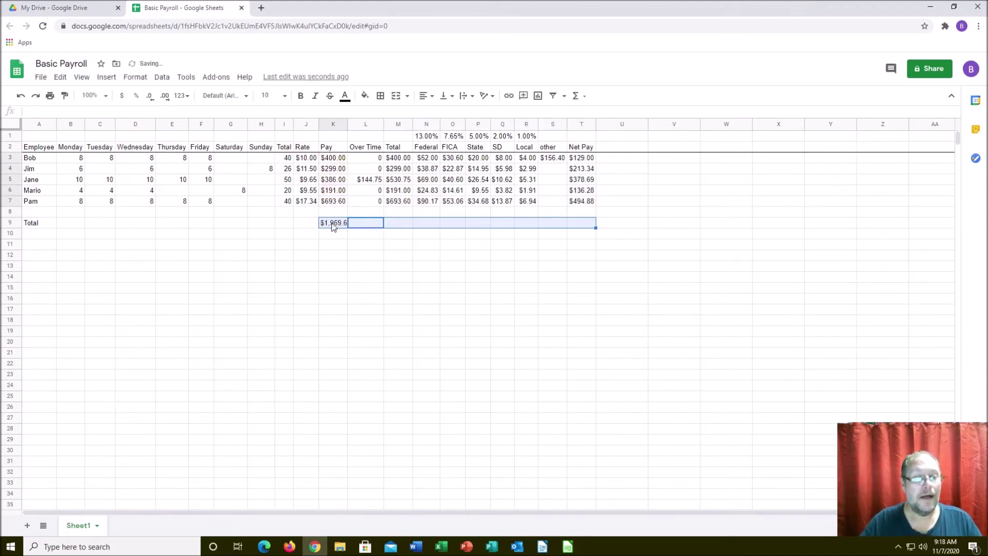
key(Return)
click(332, 224)
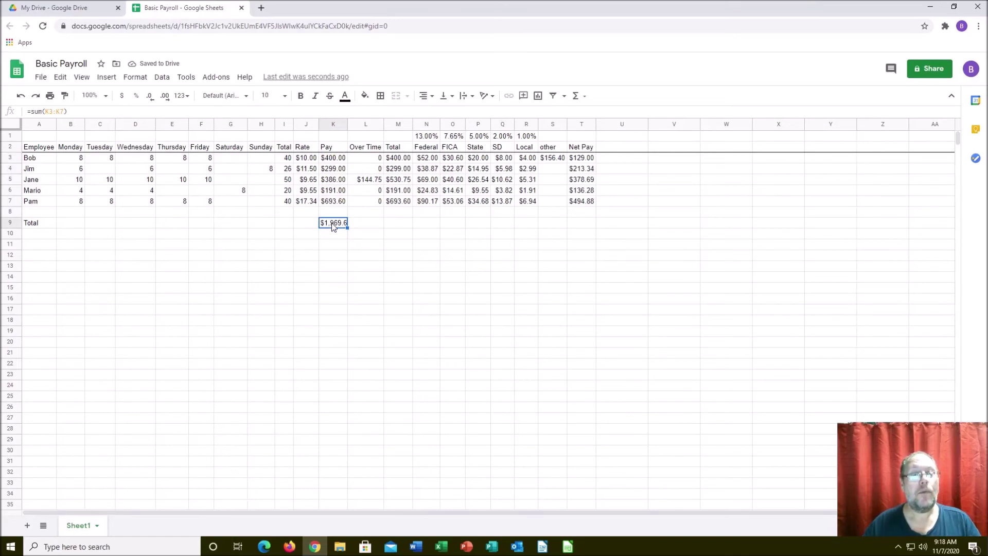
double_click(347, 127)
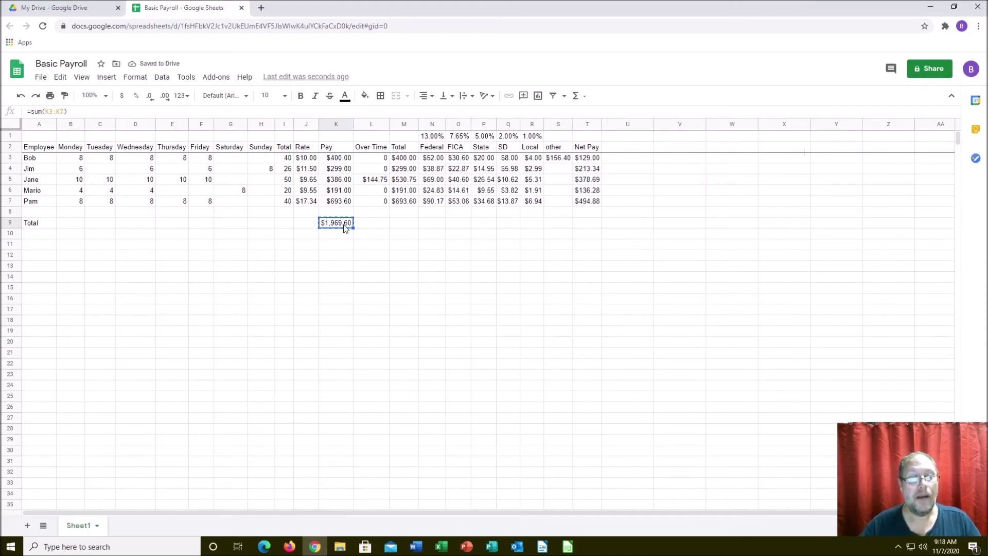
Step: Copy the sum formula across L9:T9 and widen column T to show $1,352.19
key(ctrl+c)
key(Right)
key(shift+Right)
key(shift+Right)
key(shift+Right)
key(shift+Right)
key(shift+Right)
key(shift+Right)
key(shift+Right)
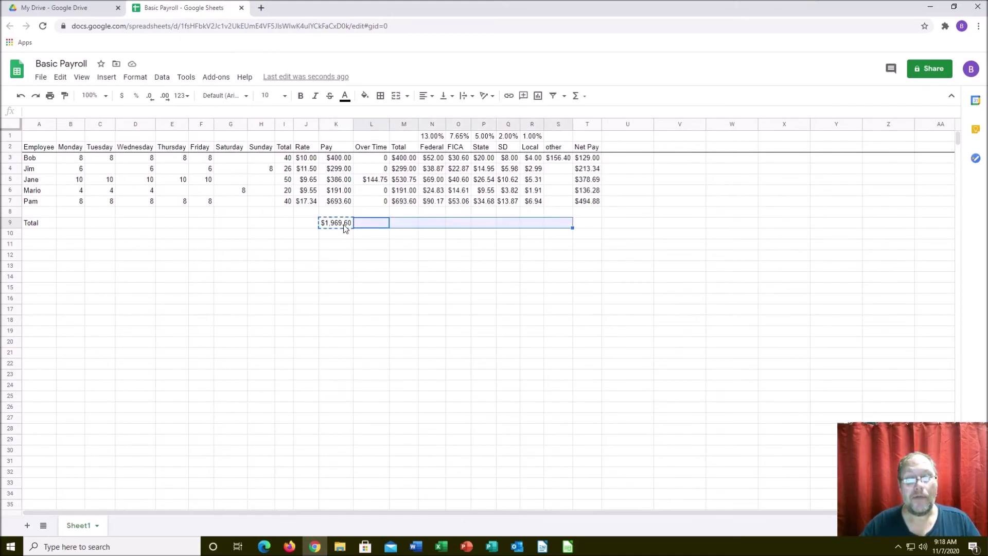
key(shift+Right)
key(ctrl+v)
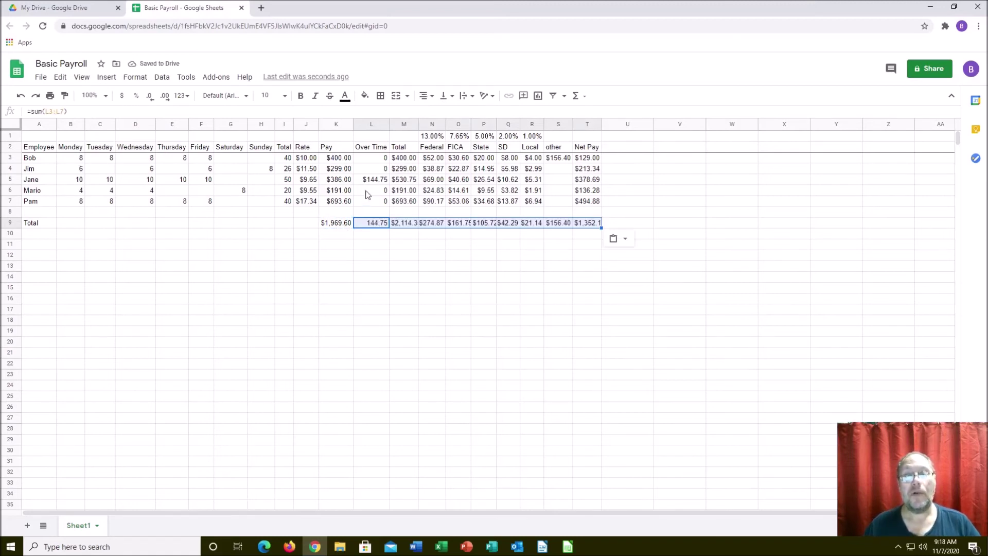
double_click(601, 124)
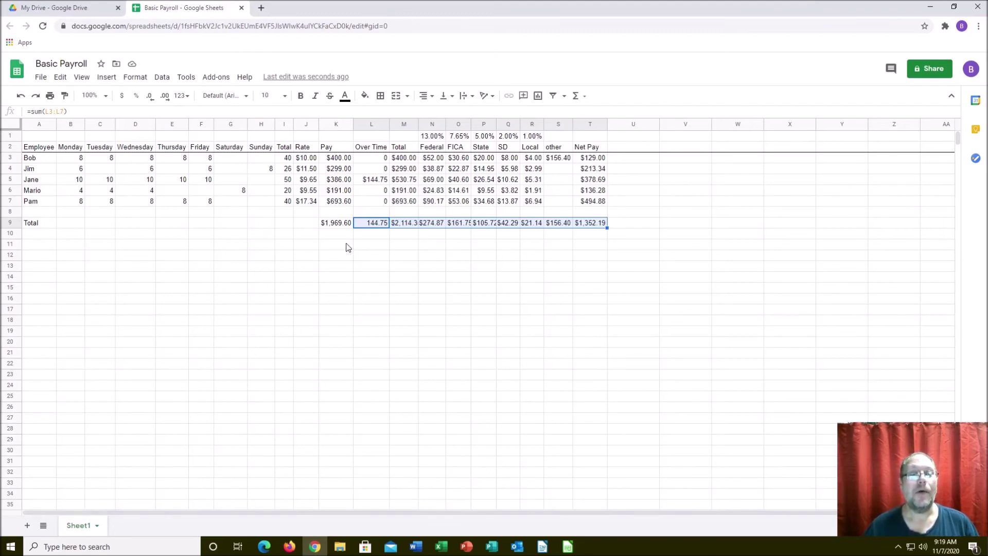
click(334, 234)
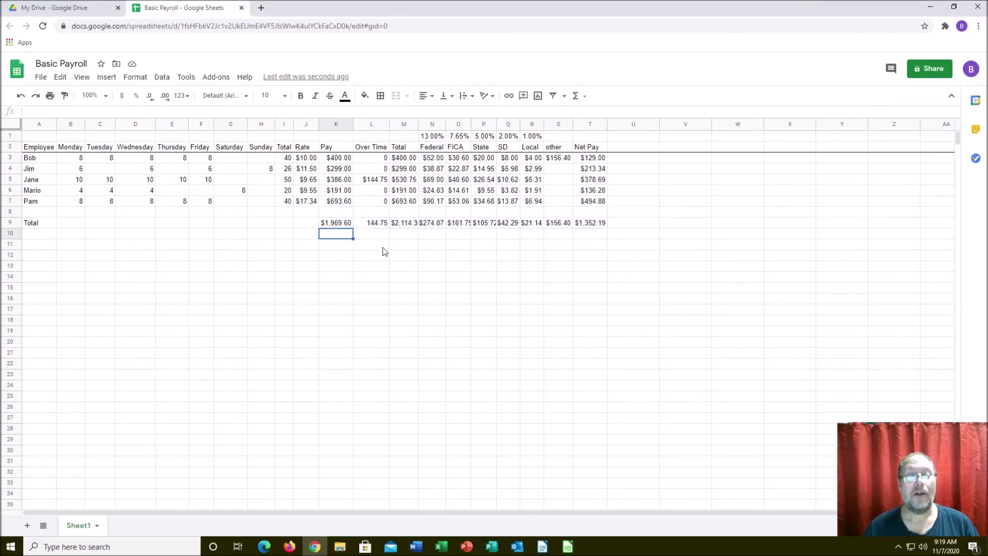
click(380, 235)
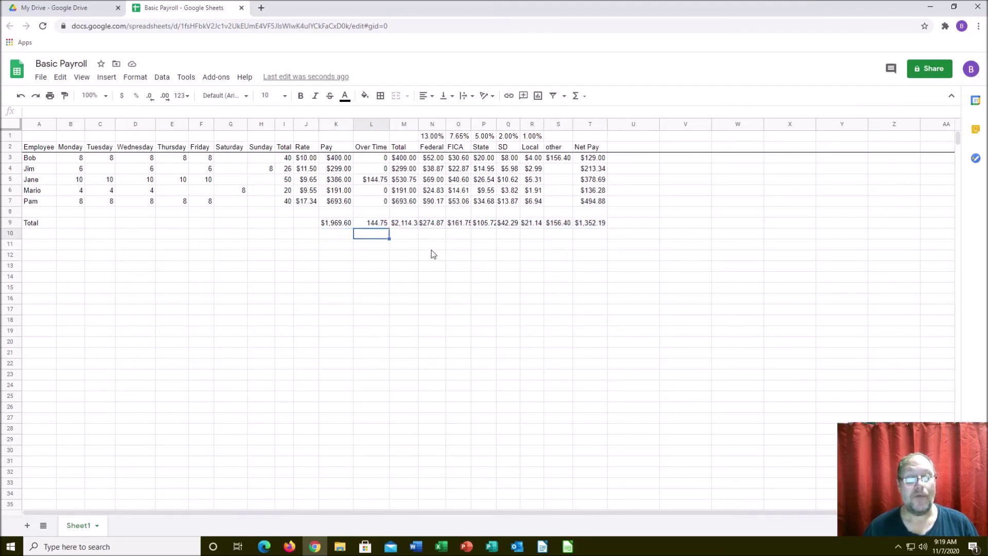
click(406, 213)
click(408, 223)
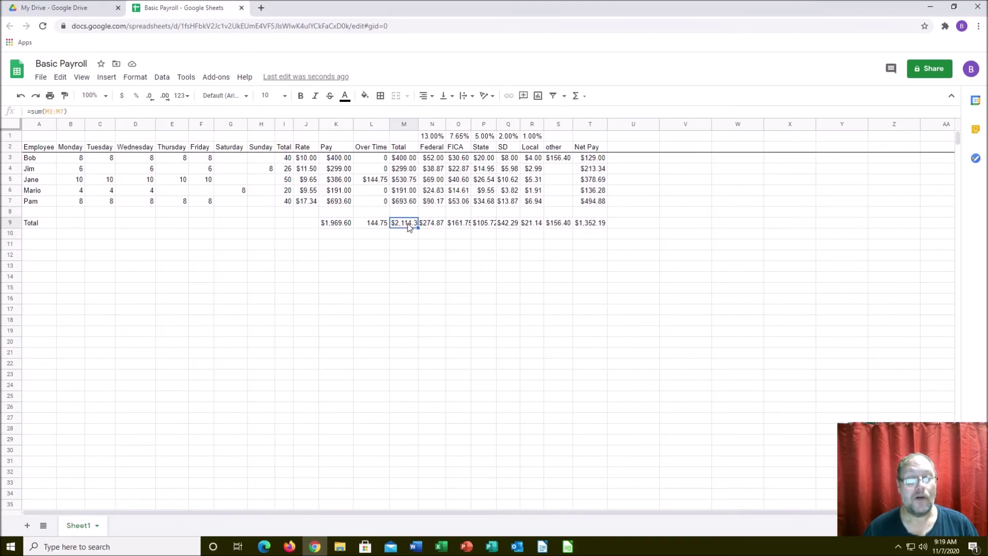
click(604, 227)
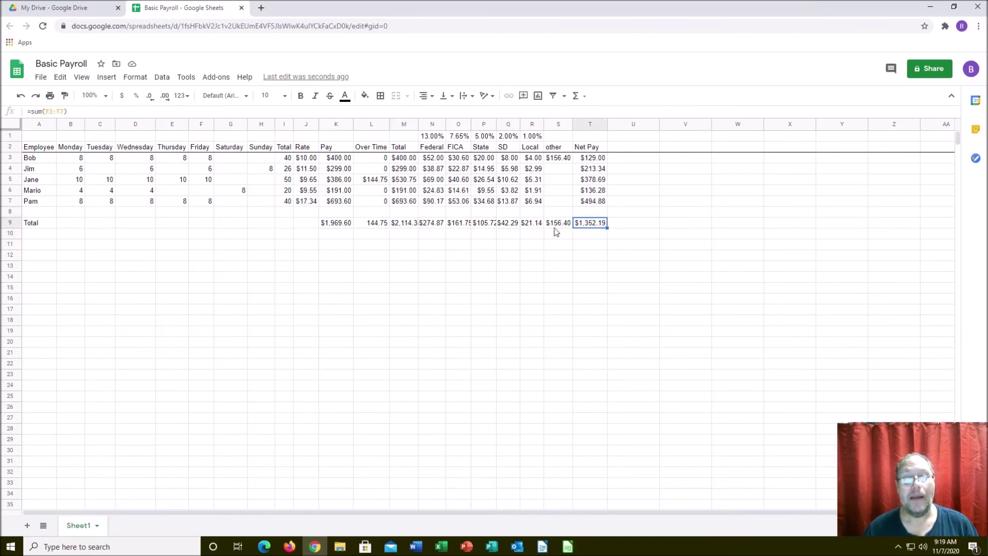
click(431, 224)
click(549, 226)
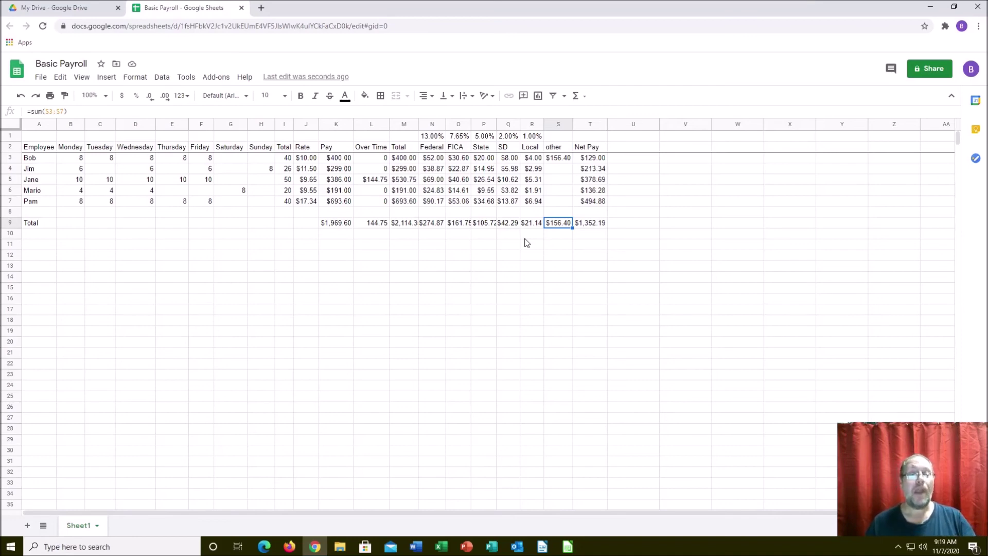
click(432, 138)
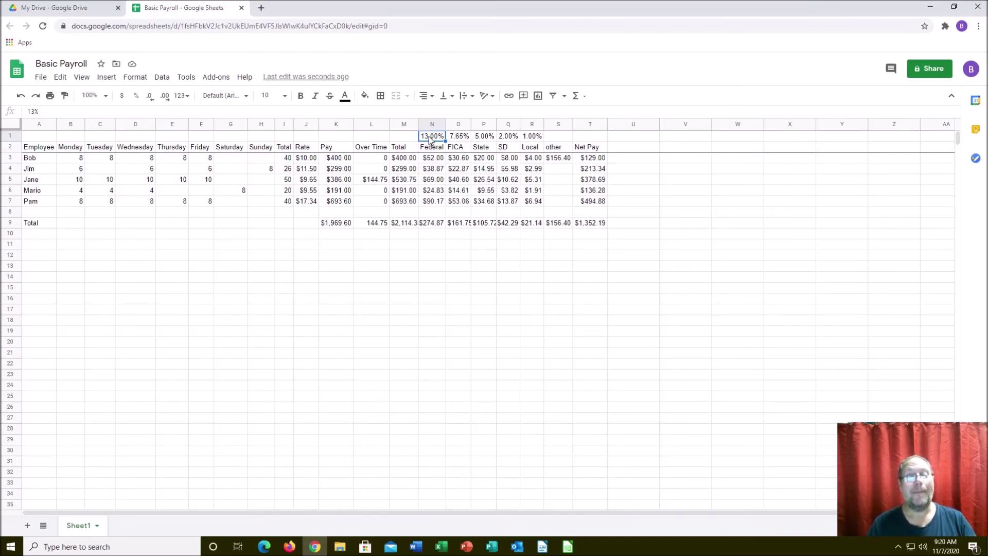
key(shift+Right)
key(shift+Right)
key(shift+Right)
key(shift+Right)
key(shift+Right)
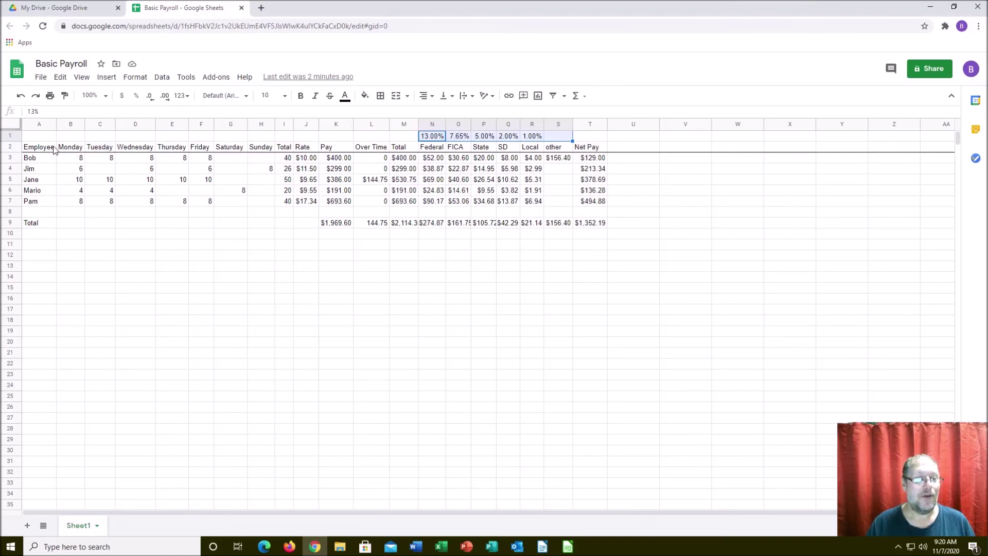
drag(65, 149, 262, 213)
Step: Apply all borders to the B2:H8 hours grid and fill Jane's 50-hour total in I5 orange
click(381, 97)
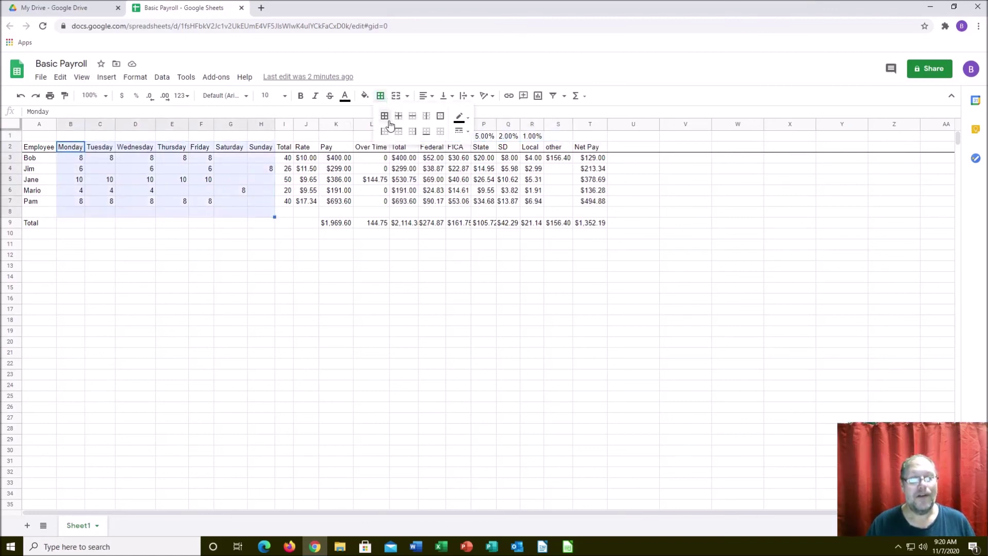
click(384, 116)
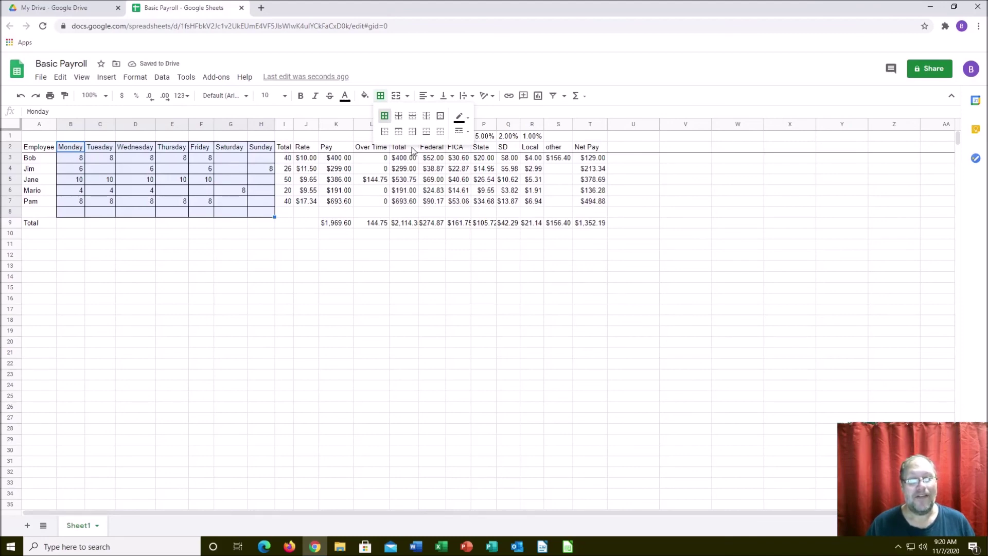
click(288, 180)
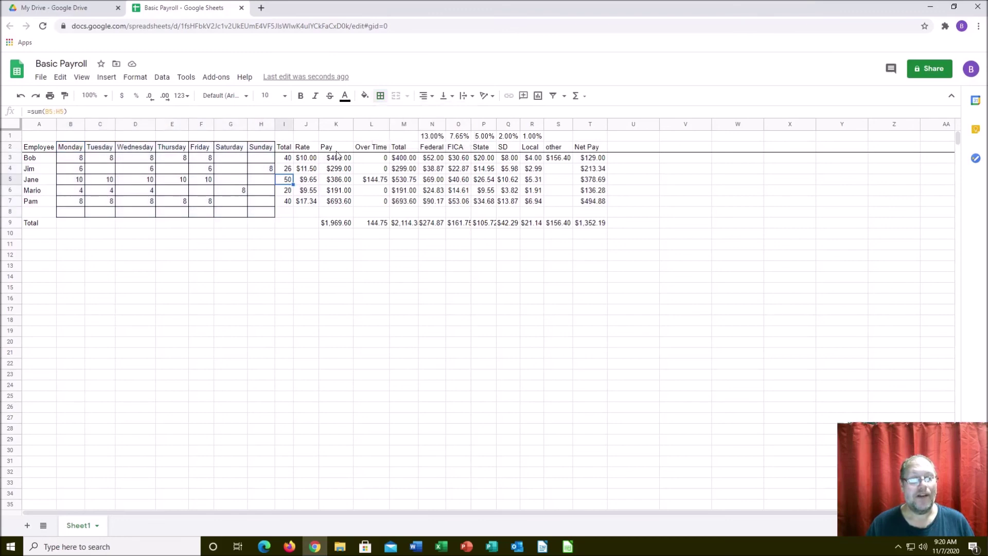
click(365, 96)
click(392, 144)
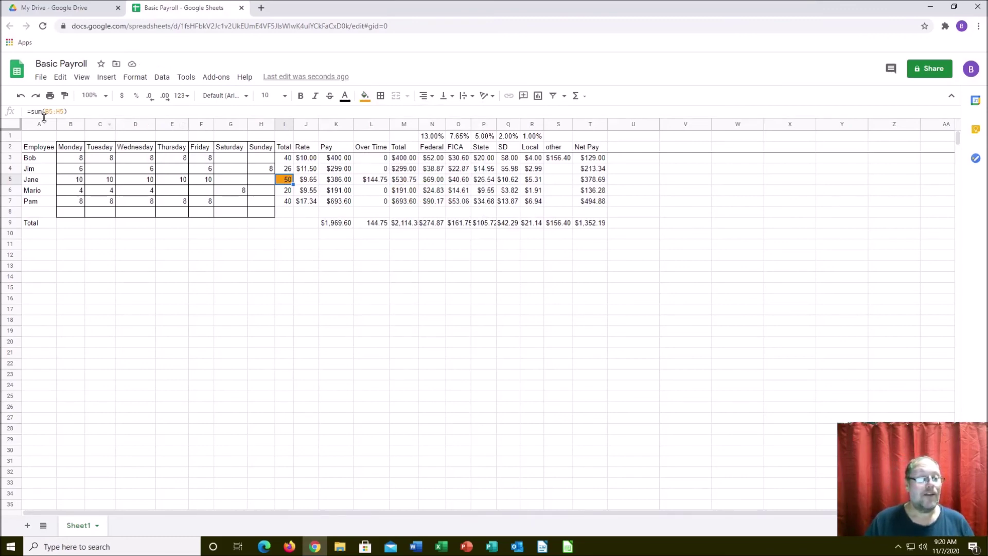
drag(20, 126, 19, 127)
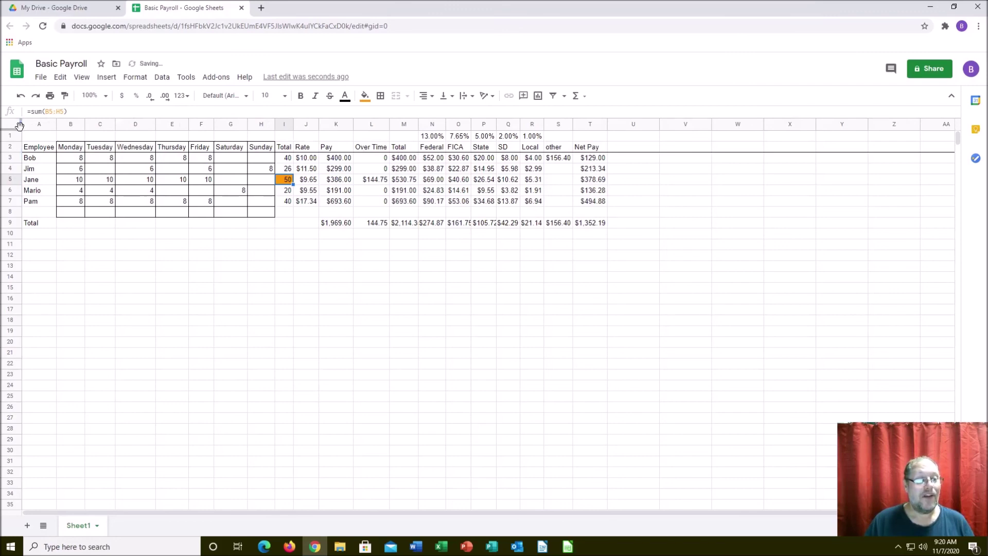
Step: Select the whole sheet, widen every column to one equal width, then deselect
click(16, 125)
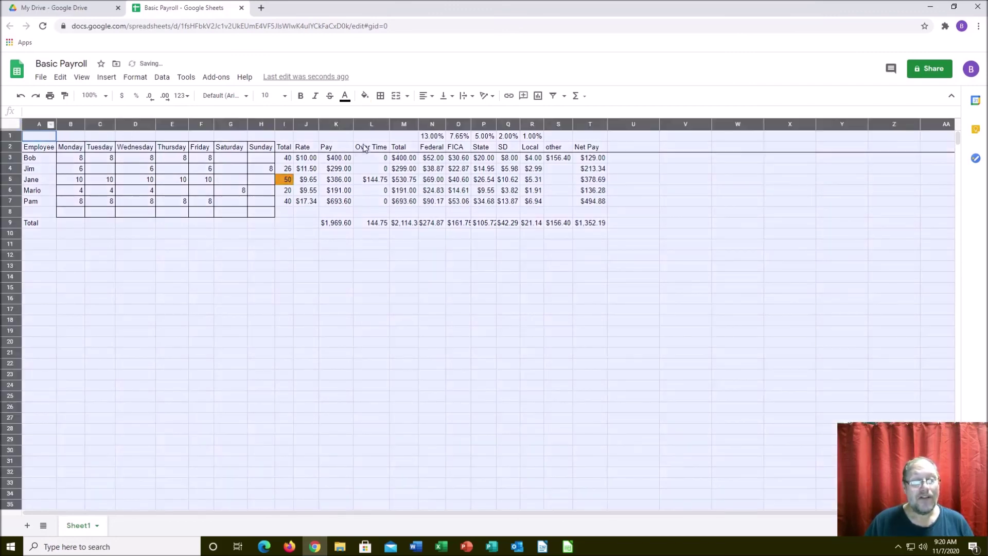
drag(390, 124, 389, 124)
right_click(386, 124)
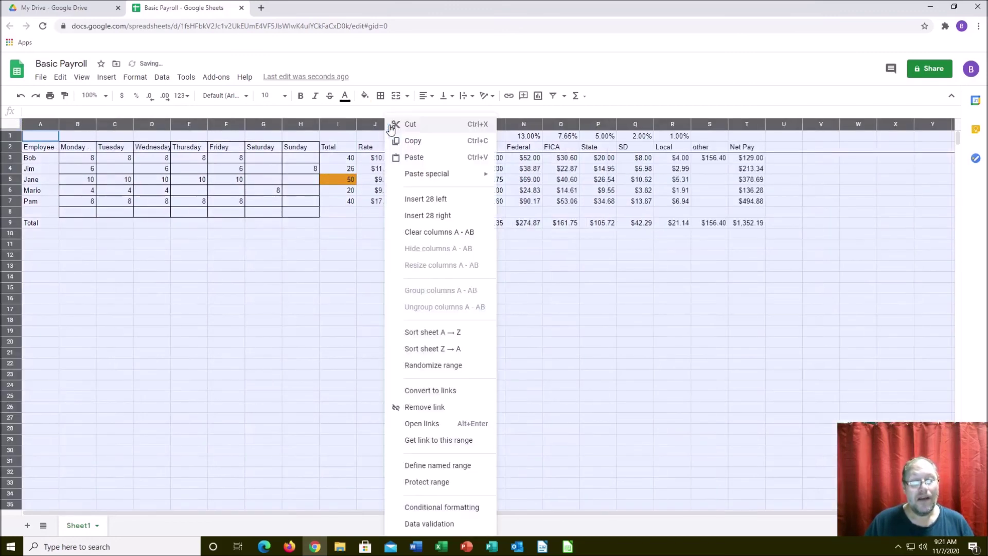
click(629, 308)
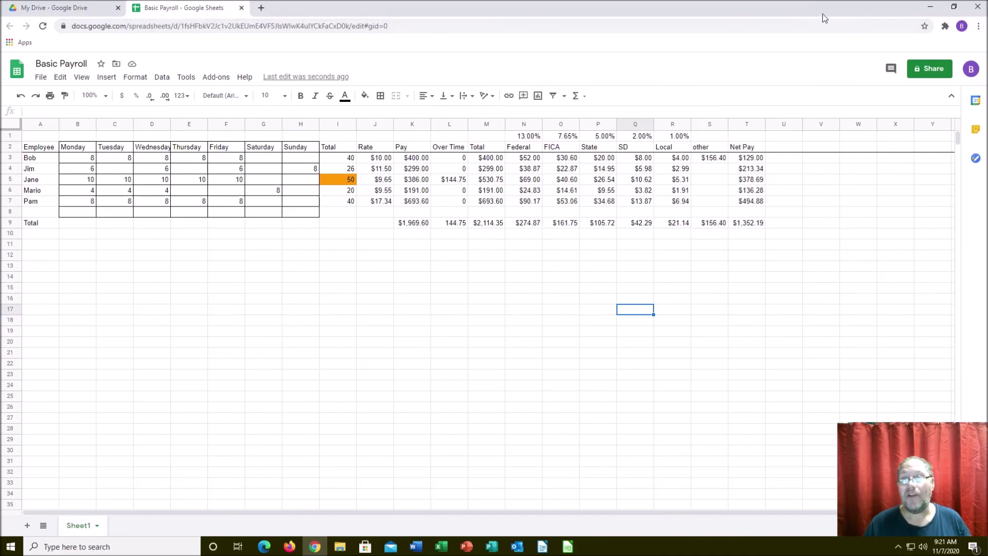
Step: Close the Chrome window holding the payroll sheet to reveal the outro card
click(978, 10)
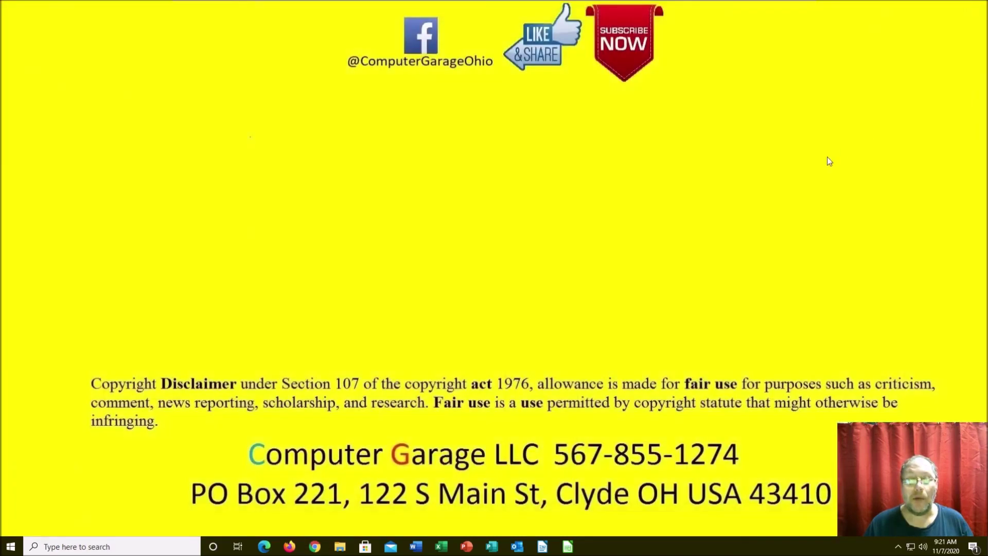